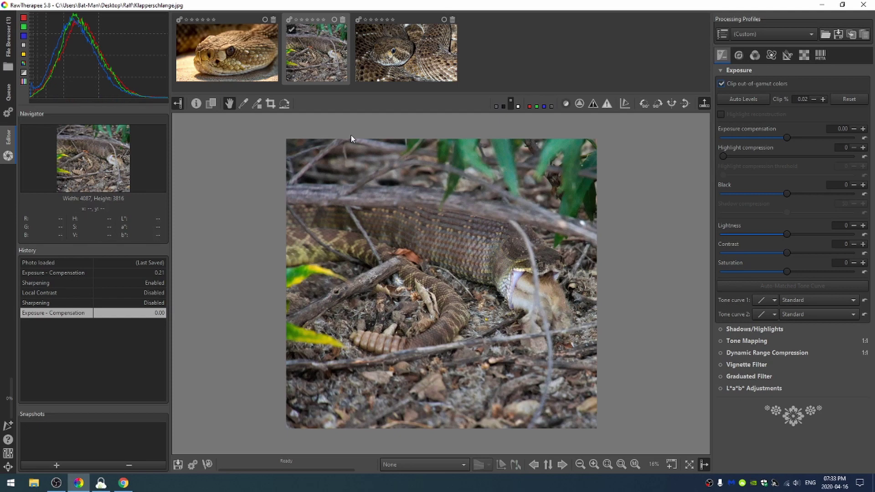
left_click(230, 51)
left_click(396, 51)
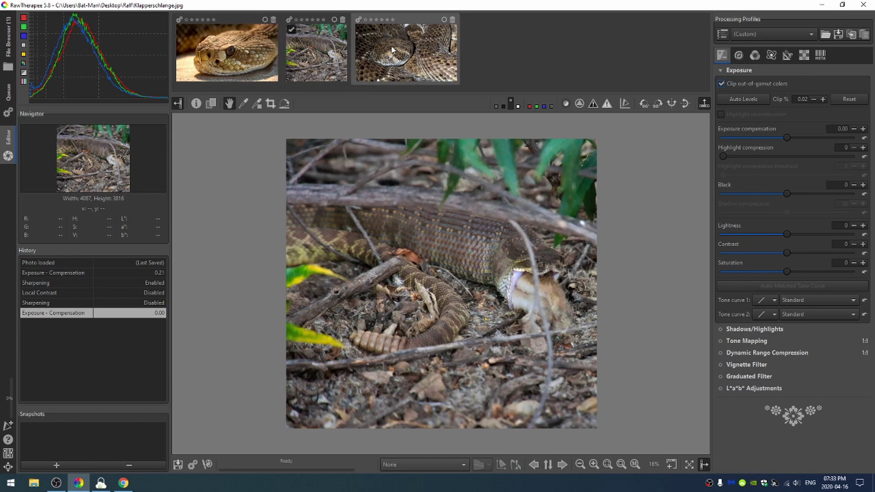
left_click(246, 54)
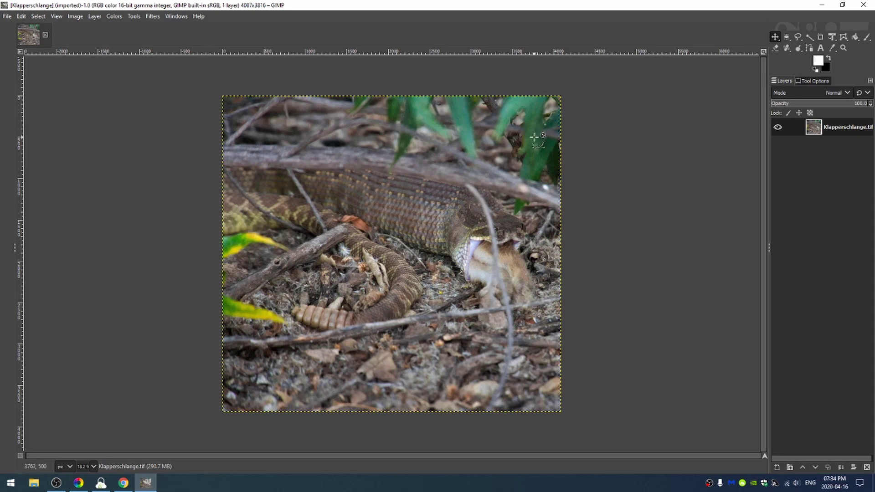
Step: Duplicate the Klapperschlange.tif layer
key("ctrl+shift+d")
right_click(828, 129)
left_click(829, 129)
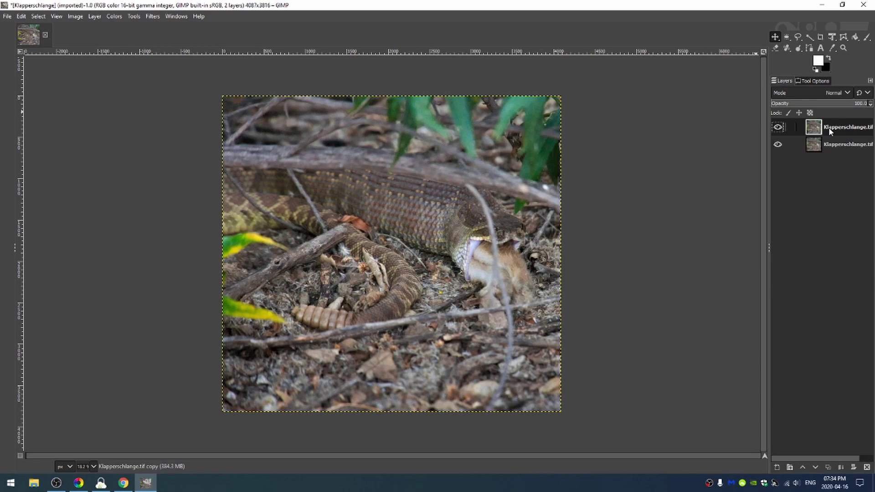
Step: Add an alpha channel to both the original photo layer and its copy
right_click(828, 129)
left_click(779, 392)
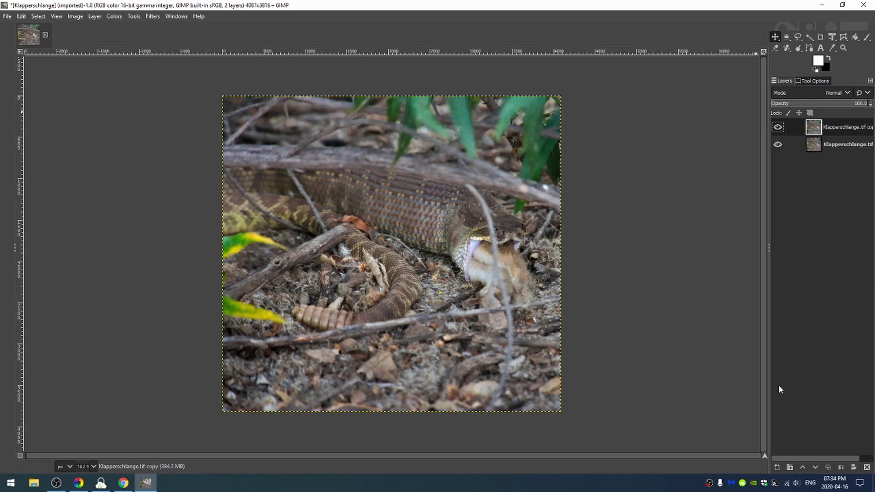
right_click(833, 159)
left_click(780, 396)
Step: Add a transparent new layer above the photo layers and activate the Clone tool
key("ctrl+shift+n")
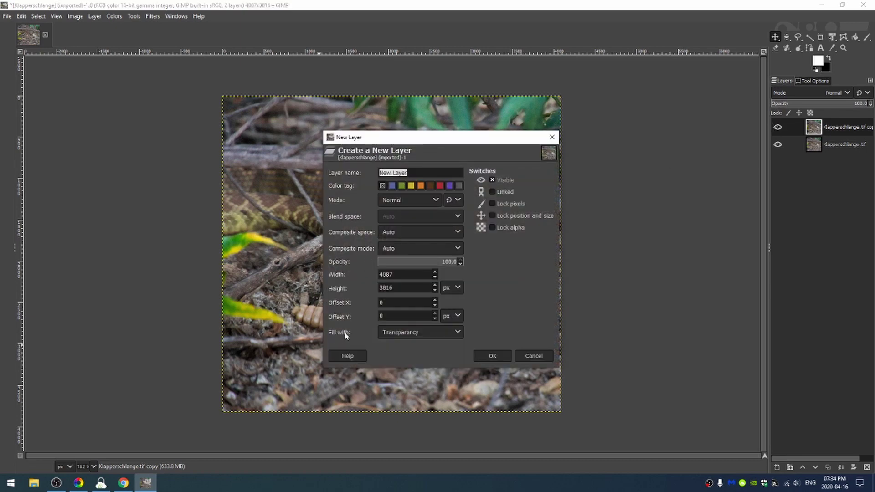
left_click(499, 359)
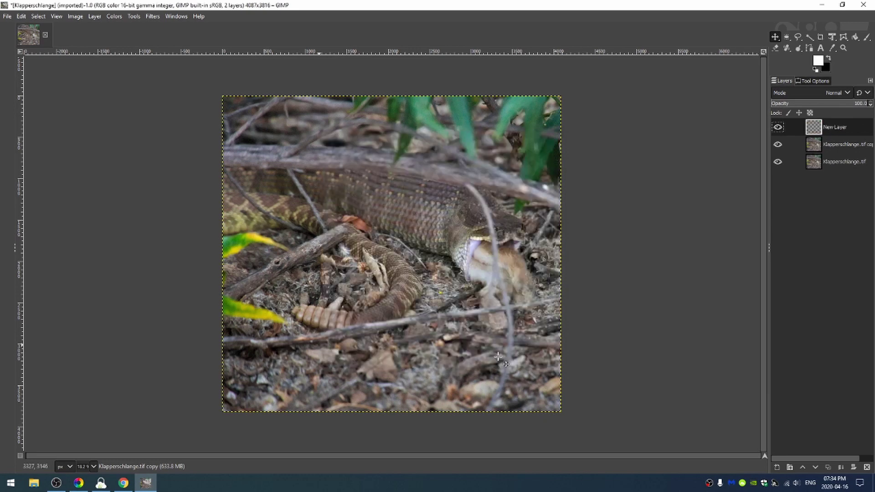
left_click(775, 48)
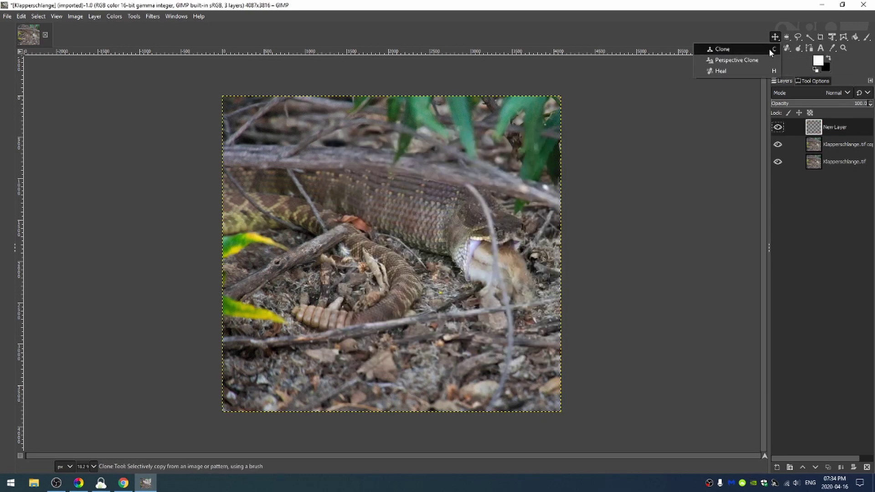
left_click(768, 50)
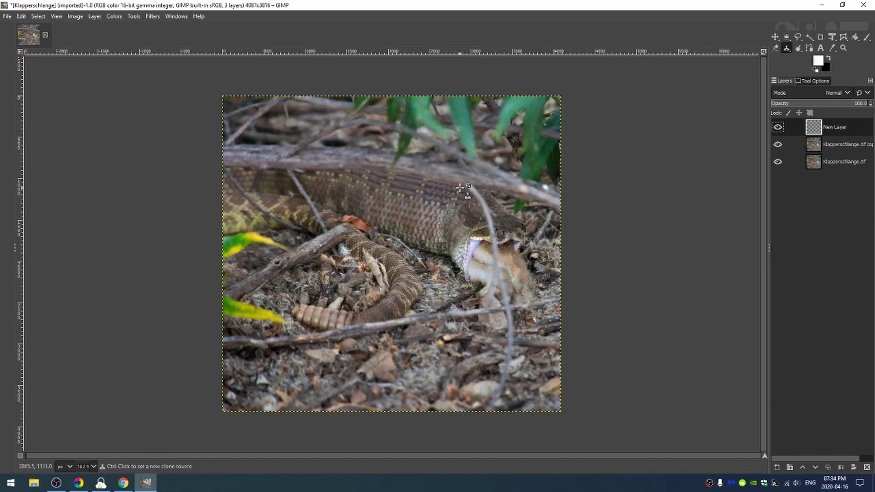
Step: Set the Clone brush to size 68, hardness 0 and force 100 for retouching near the snake's mouth
scroll(460, 187, "up", 4)
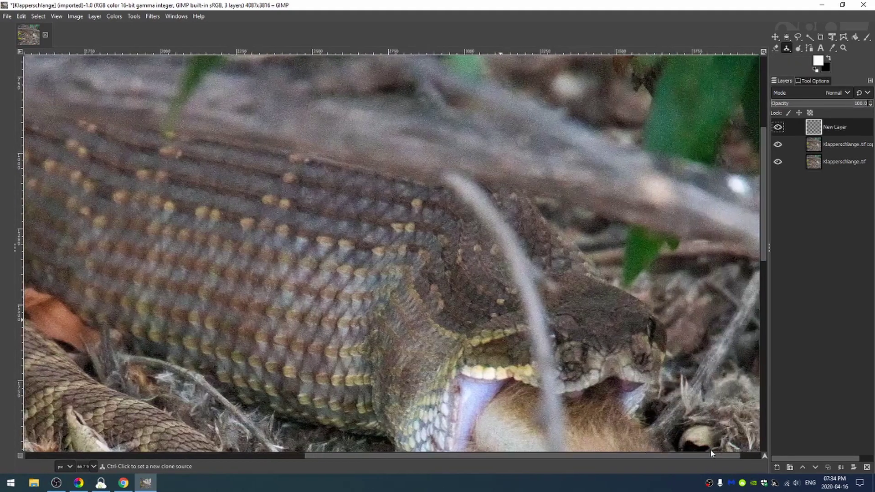
left_click_drag(711, 450, 714, 450)
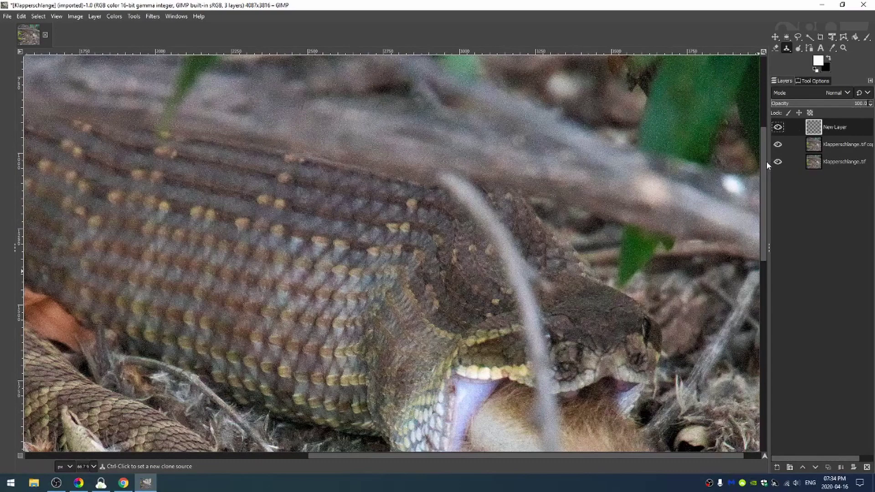
left_click_drag(767, 160, 760, 220)
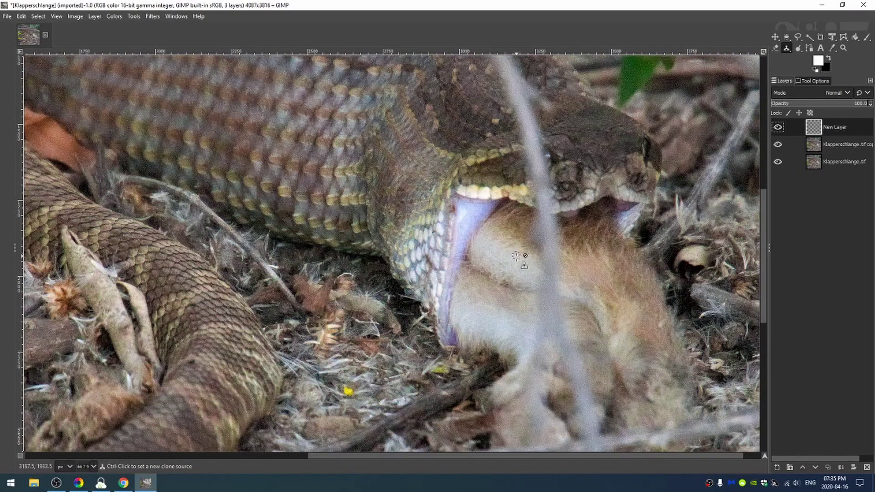
left_click(815, 81)
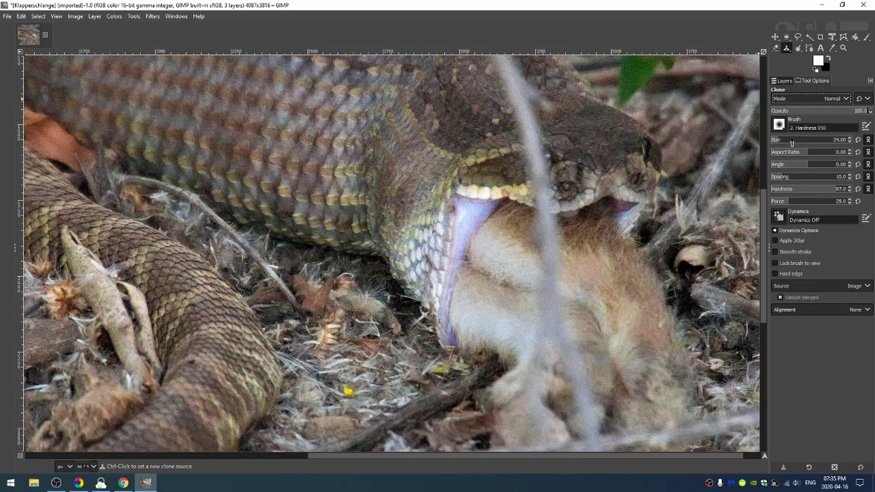
left_click_drag(792, 143, 779, 143)
left_click_drag(824, 192, 740, 195)
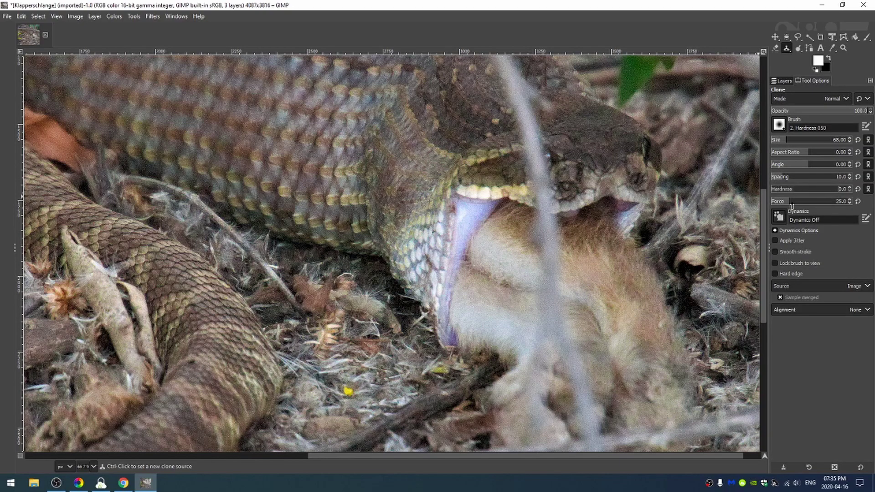
left_click_drag(792, 205, 852, 203)
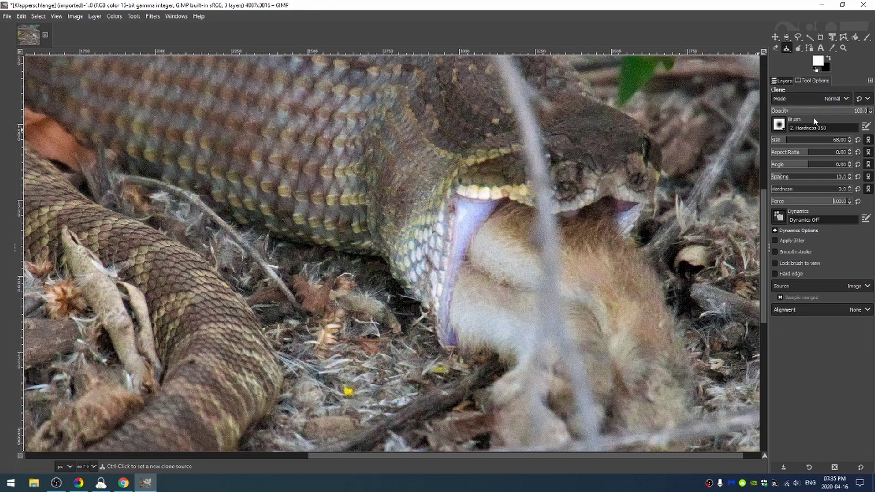
Step: Clone neighbouring fur over the thin branch where it crosses the prey just below the snake's mouth
left_click(518, 250, "ctrl")
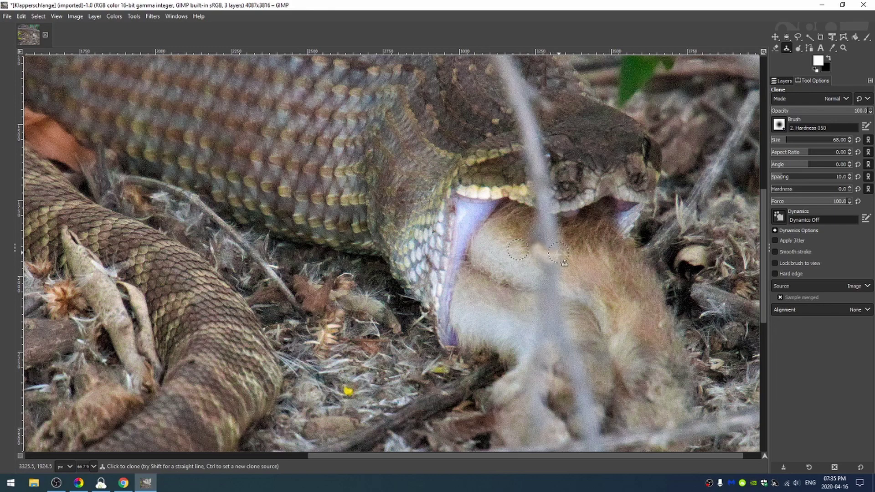
left_click(547, 256)
left_click(525, 262, "ctrl")
mouse_move(553, 270)
left_mouse_down()
mouse_move(549, 246)
mouse_move(558, 286)
mouse_move(529, 296)
mouse_move(560, 313)
mouse_move(540, 331)
mouse_move(535, 322)
left_mouse_up()
left_click(580, 279, "ctrl")
left_click(512, 269, "ctrl")
left_click(522, 296, "ctrl")
left_click(514, 303, "ctrl")
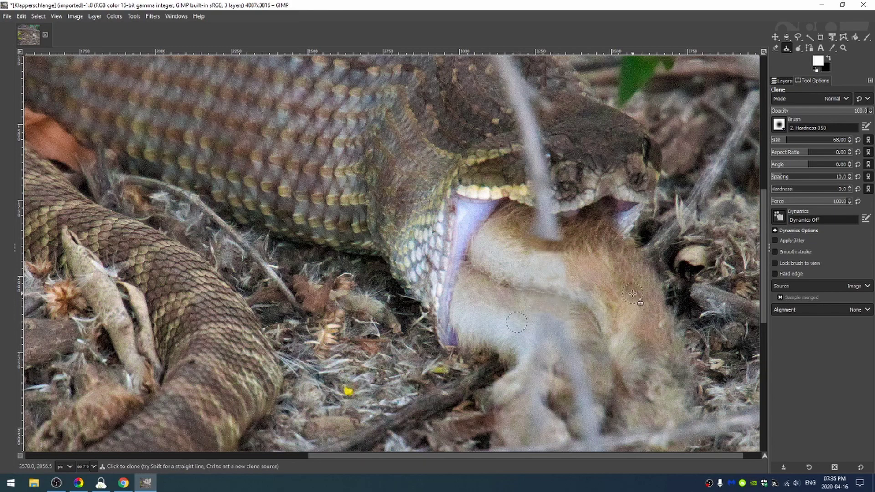
Step: Continue cloning light fur over the branch further down the prey's body
scroll(576, 331, "down", 4)
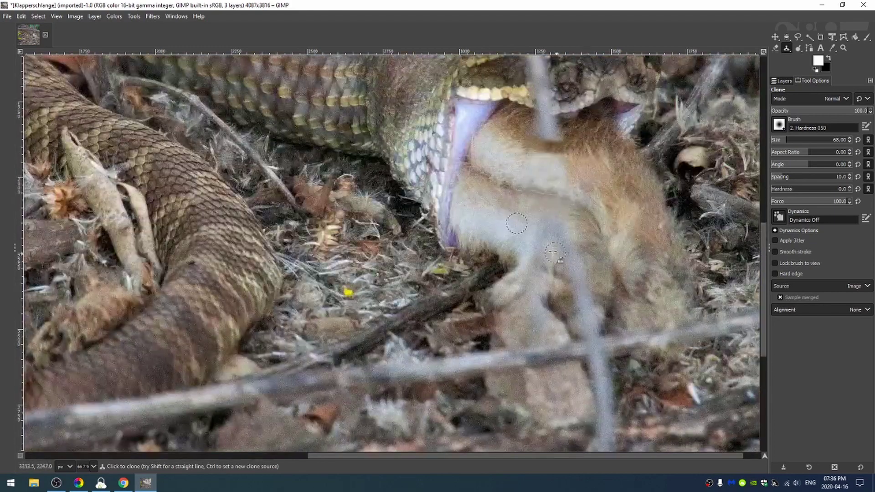
left_click(584, 230, "ctrl")
left_click(558, 226)
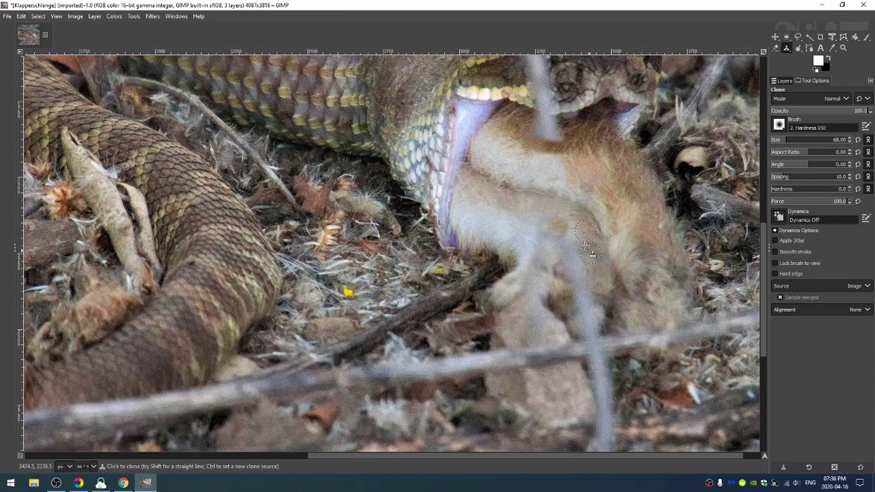
left_click(541, 232)
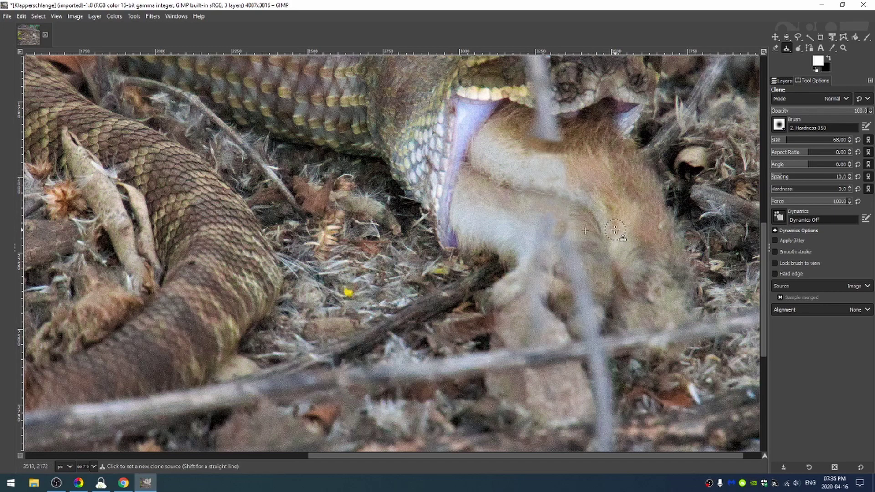
Step: Smooth the retouched fur at the end of the remaining lower branch with the Heal tool and inspect the area
left_click(786, 48)
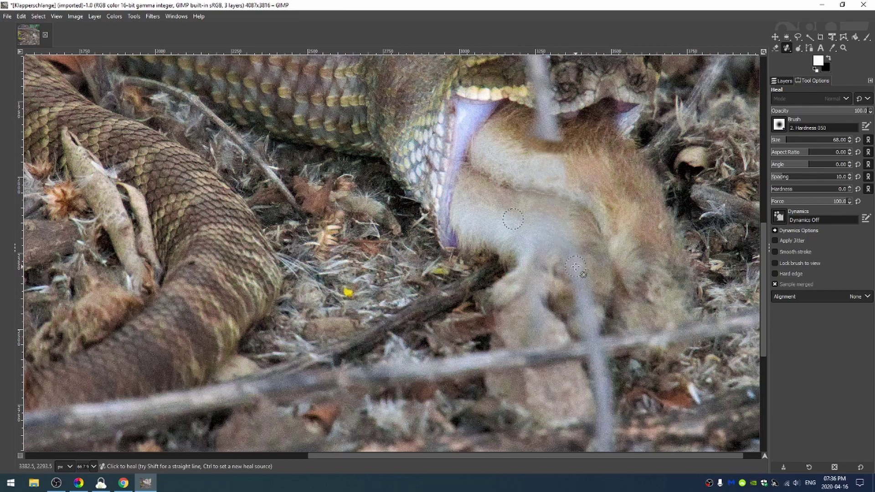
scroll(572, 273, "up", 3)
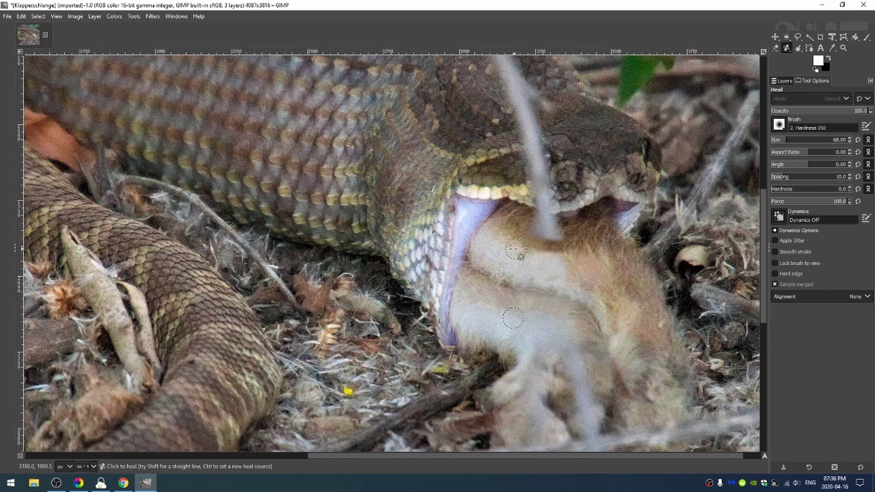
scroll(551, 355, "down", 9)
scroll(548, 350, "up", 6)
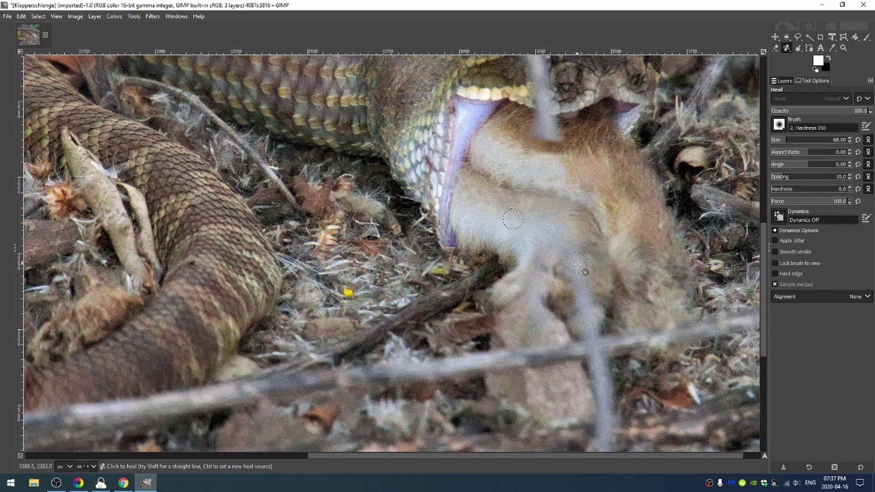
scroll(576, 264, "up", 6)
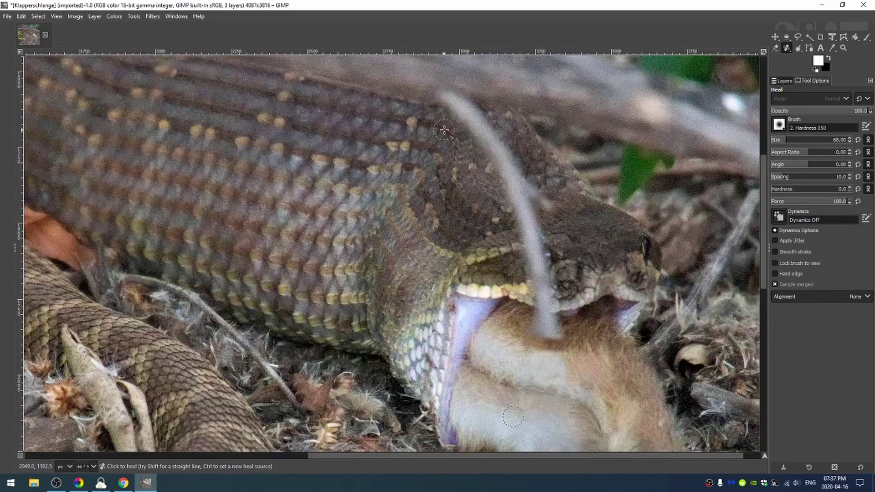
Step: Return to the Clone tool and enlarge the brush to size 109 for the snake's neck
key("c")
key("bracketright")
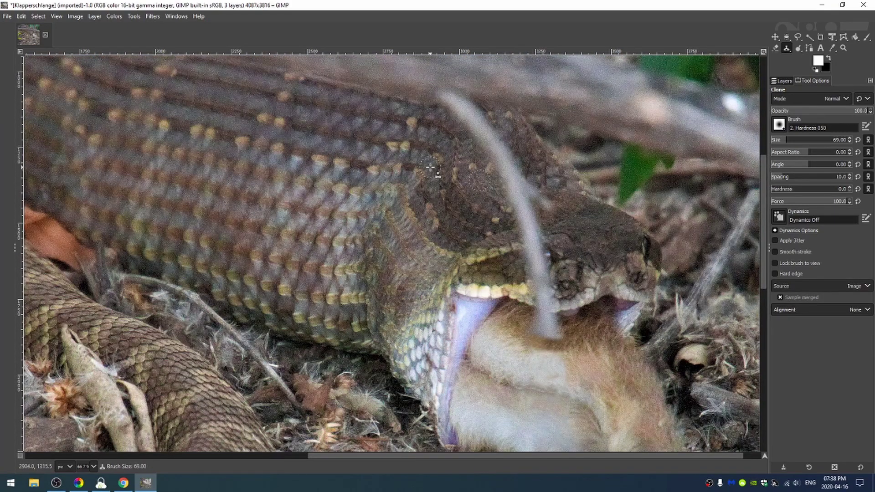
key("bracketright")
key("bracketright")
key("bracketright")
key("bracketright")
key("bracketright")
key("bracketright")
key("bracketright")
key("bracketright")
key("bracketright")
key("bracketright")
key("bracketright")
key("bracketright")
key("bracketright")
key("bracketright")
key("bracketright")
key("bracketright")
key("bracketright")
key("bracketright")
key("bracketright")
key("bracketright")
Step: Try cloning scales over the branch's upper part with brush hardness 62, and undo the stroke
left_click_drag(785, 192, 818, 193)
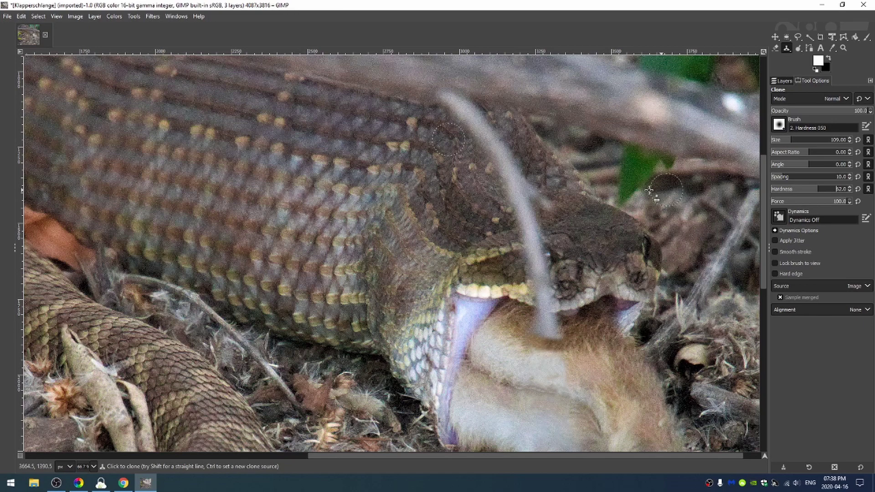
left_click(474, 122)
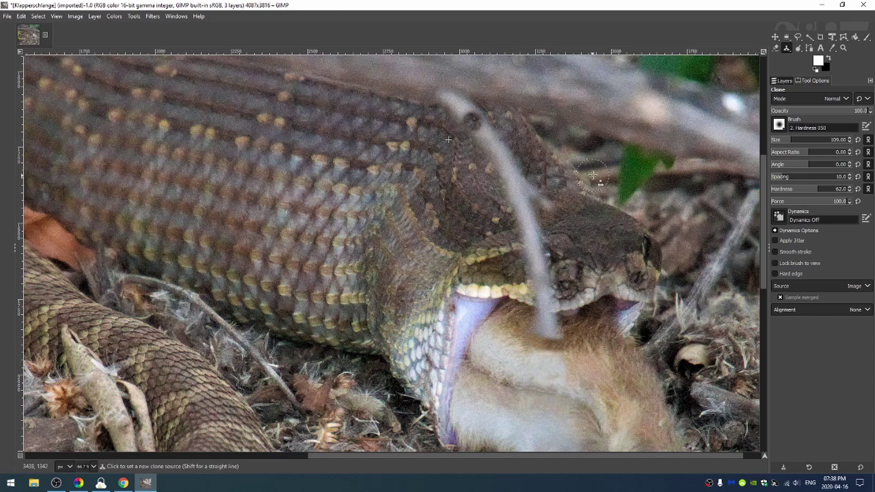
key("ctrl+z")
Step: Set the brush hardness to 85 and clone dark scales over the branch along the snake's neck and head
left_click_drag(821, 194, 842, 193)
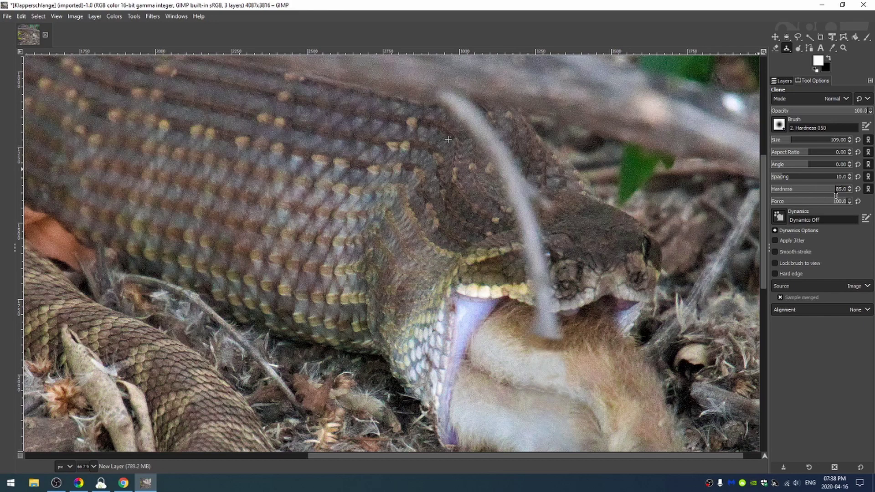
left_click(473, 120)
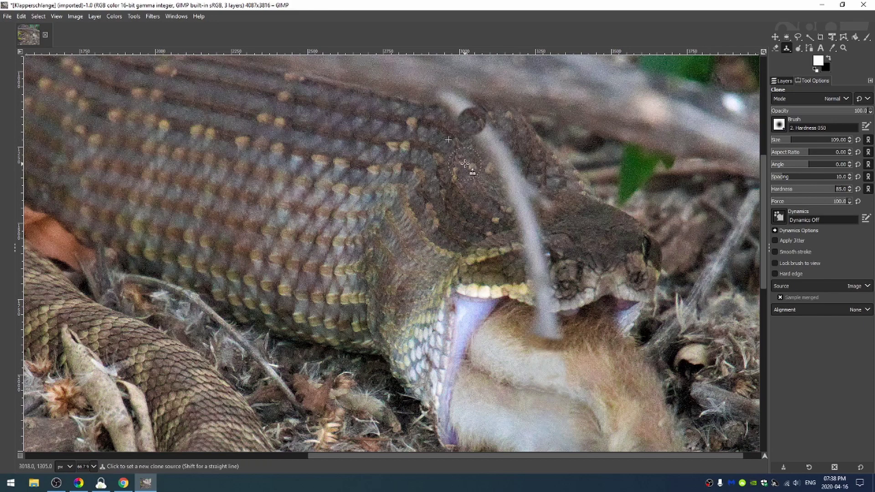
left_click_drag(486, 130, 513, 196)
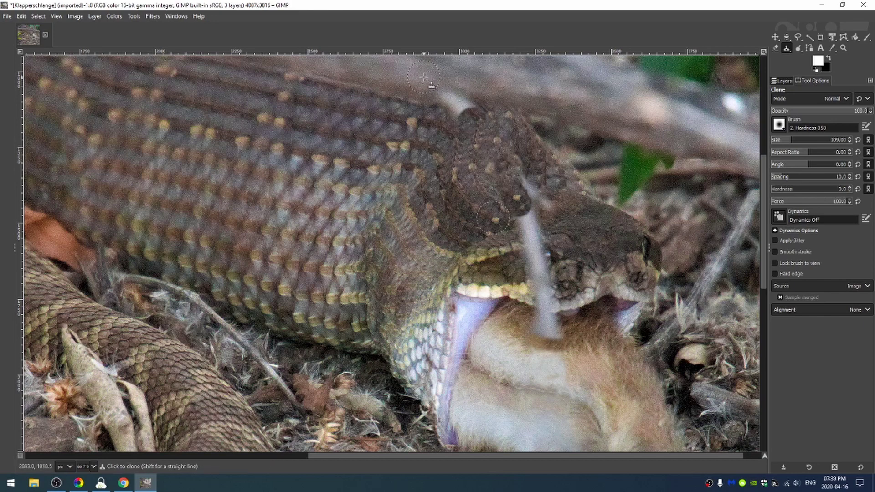
Step: Clone over the branch's remaining upper tip beside the thick blurred branch, using brush hardness 0
left_click(422, 105, "ctrl")
mouse_move(436, 95)
left_mouse_down()
mouse_move(481, 155)
mouse_move(478, 131)
mouse_move(451, 96)
mouse_move(436, 93)
mouse_move(472, 101)
left_mouse_up()
left_click(441, 95)
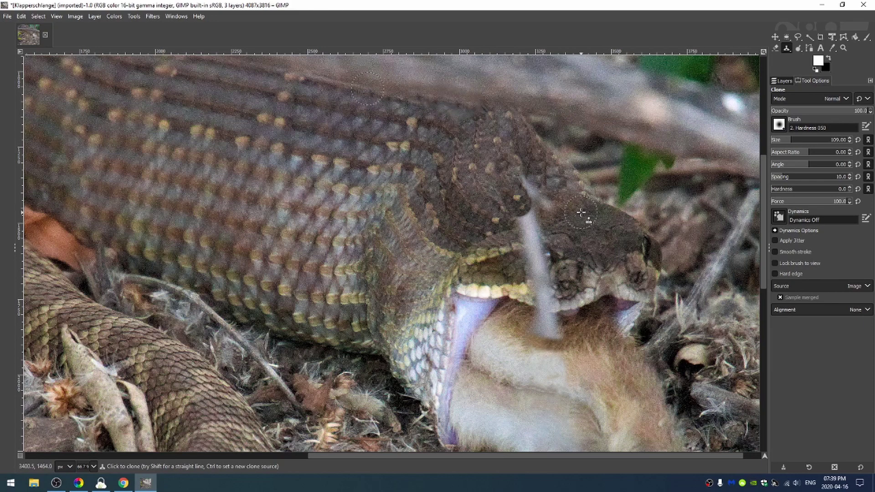
Step: Reduce the brush to size 83 and clone head skin over the light branch remnants on the snake's head
key("bracketleft")
key("bracketleft")
key("bracketleft")
key("bracketleft")
key("bracketleft")
key("bracketleft")
key("bracketleft")
key("bracketleft")
key("bracketleft")
key("bracketleft")
key("bracketleft")
key("bracketleft")
key("bracketleft")
key("bracketleft")
key("bracketleft")
key("bracketleft")
key("bracketleft")
key("bracketleft")
key("bracketleft")
key("bracketleft")
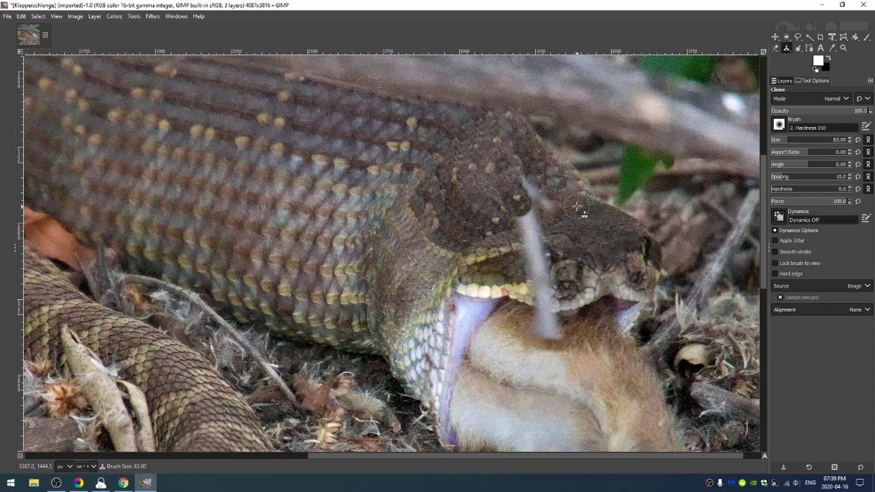
left_click(577, 207, "ctrl")
left_click_drag(525, 180, 531, 239)
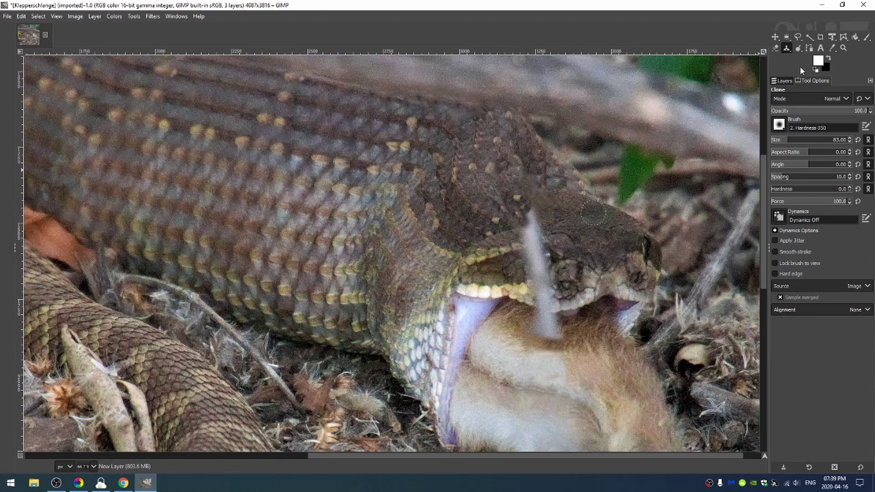
Step: Blend the skin at the branch stub's upper end with the Heal tool, and return to the Clone tool
left_click(787, 49)
left_click(749, 70)
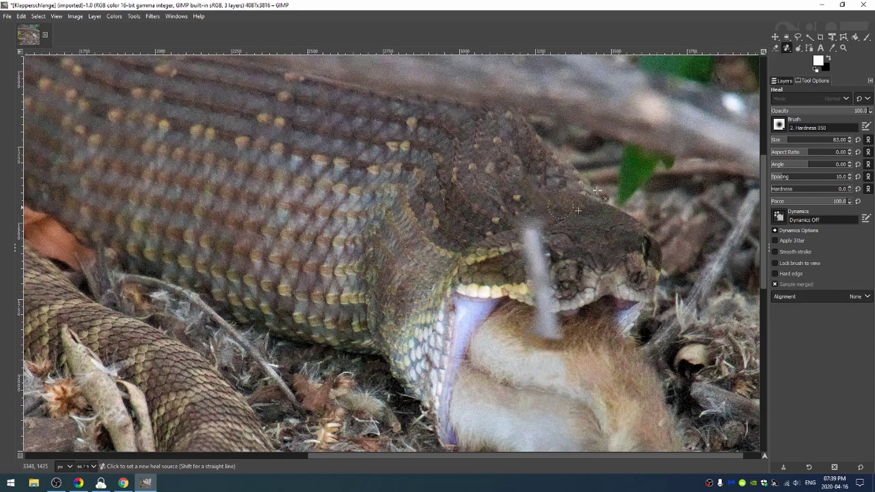
left_click(787, 50)
left_click(733, 50)
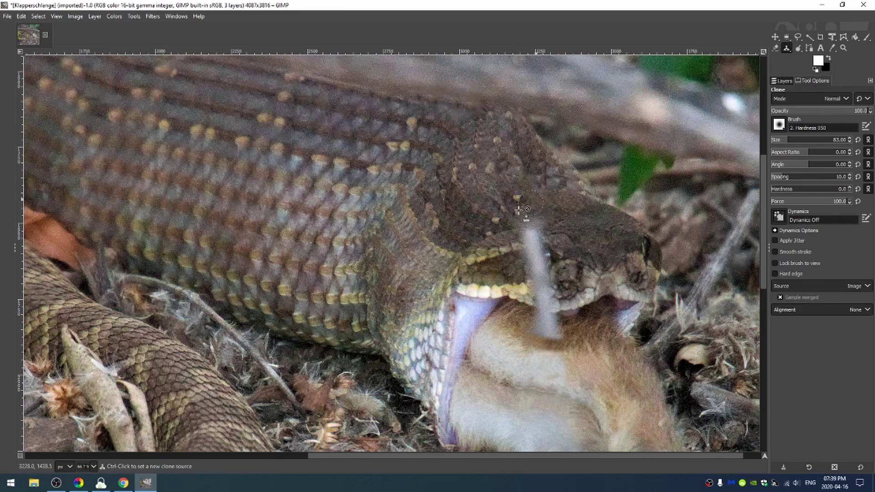
Step: Clone dark head skin over the upper tip of the remaining branch stub on the snake's head
left_click(522, 231)
scroll(522, 231, "down", 2)
scroll(528, 249, "up", 2)
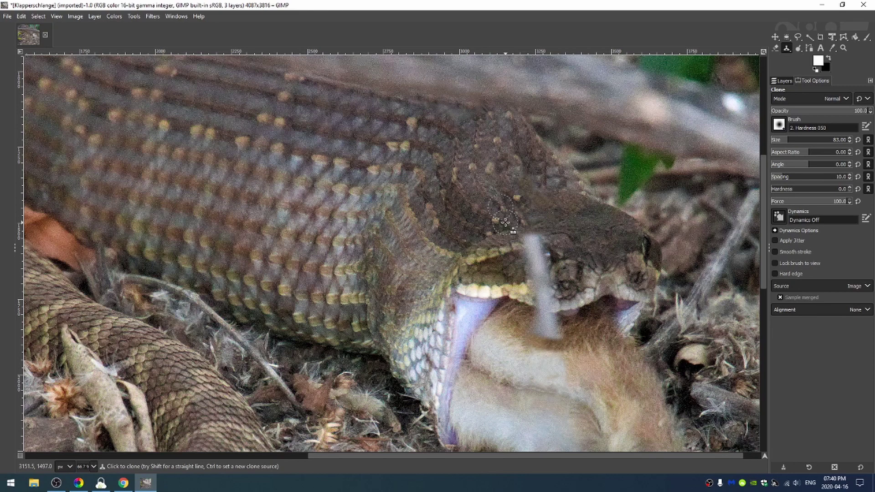
scroll(569, 307, "down", 5)
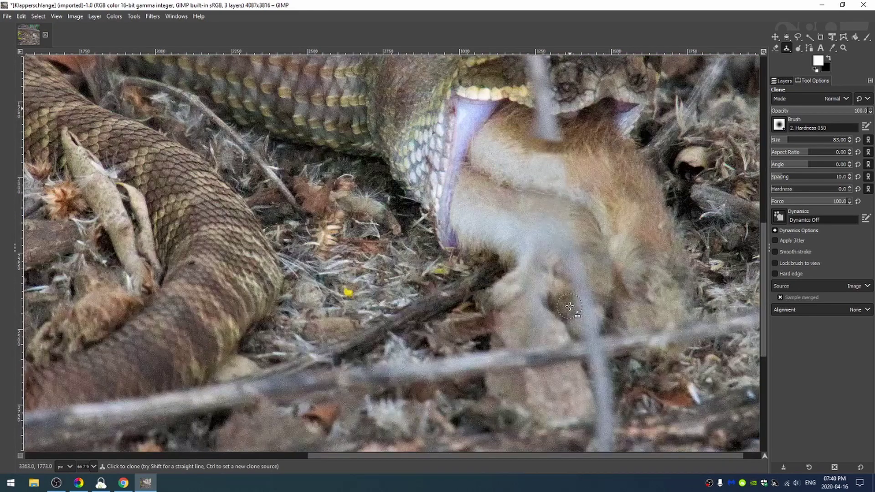
scroll(570, 306, "up", 3)
scroll(569, 307, "up", 3)
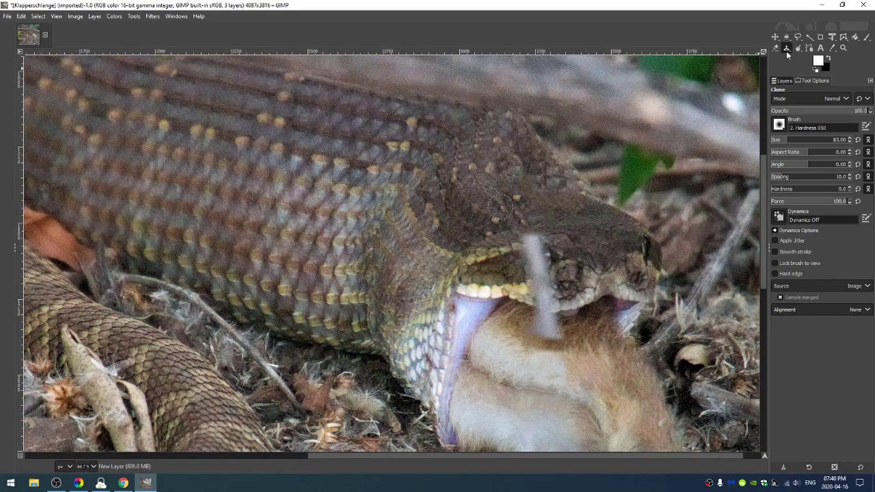
Step: Clone the yellowish lip scales and adjacent fur over the branch where it crosses the snake's mouth edge
left_click_drag(787, 53, 720, 74)
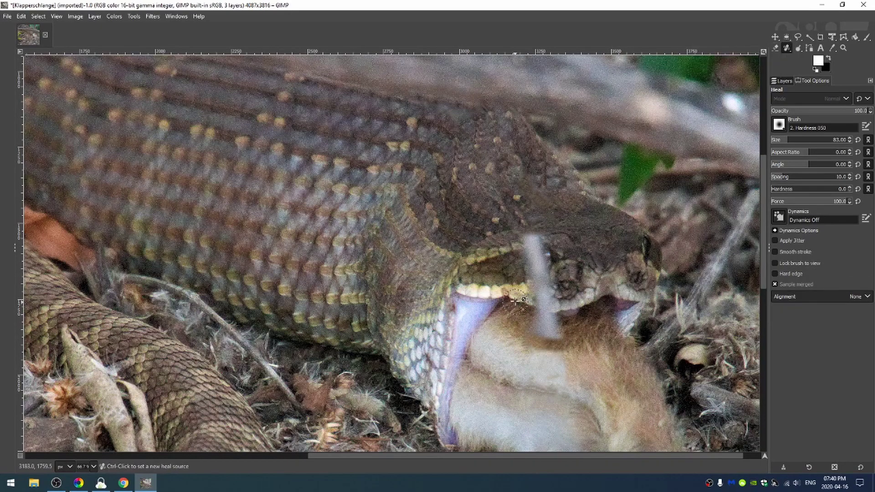
left_click_drag(787, 48, 720, 50)
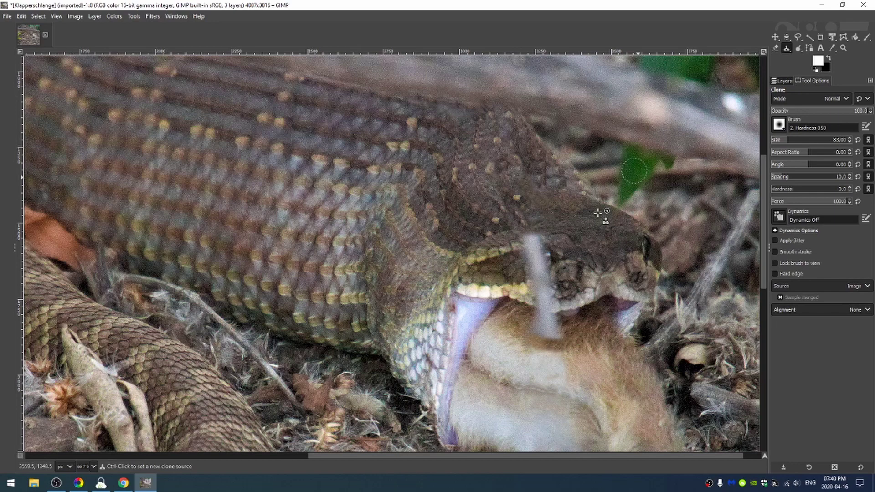
left_click(531, 308, "ctrl")
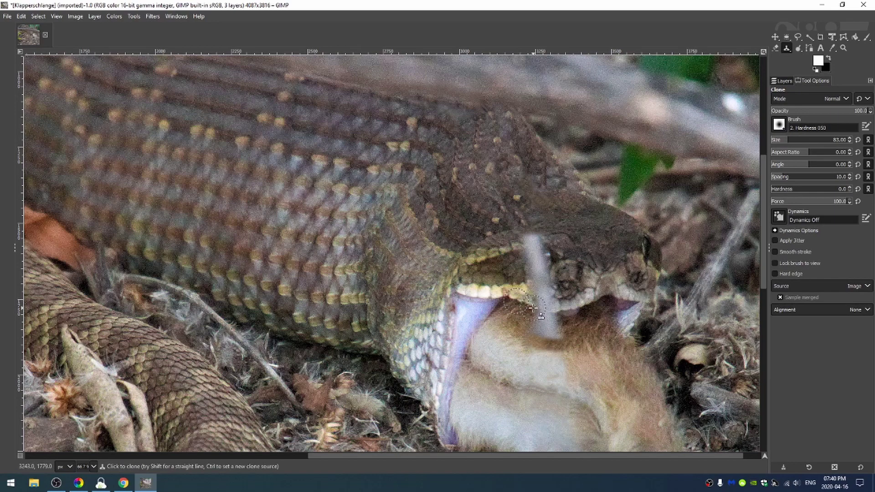
mouse_move(536, 308)
left_mouse_down()
mouse_move(550, 311)
mouse_move(538, 287)
left_mouse_up()
left_click(566, 311, "ctrl")
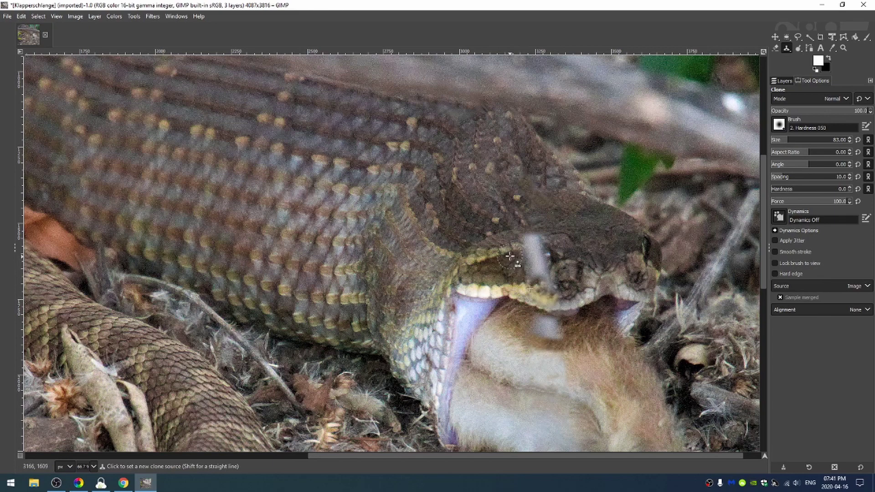
Step: Clone cheek and head skin over the branch piece left above the snake's lip
left_click(510, 256, "ctrl")
mouse_move(523, 251)
left_mouse_down()
mouse_move(536, 275)
mouse_move(527, 274)
mouse_move(576, 279)
mouse_move(610, 296)
mouse_move(543, 286)
left_mouse_up()
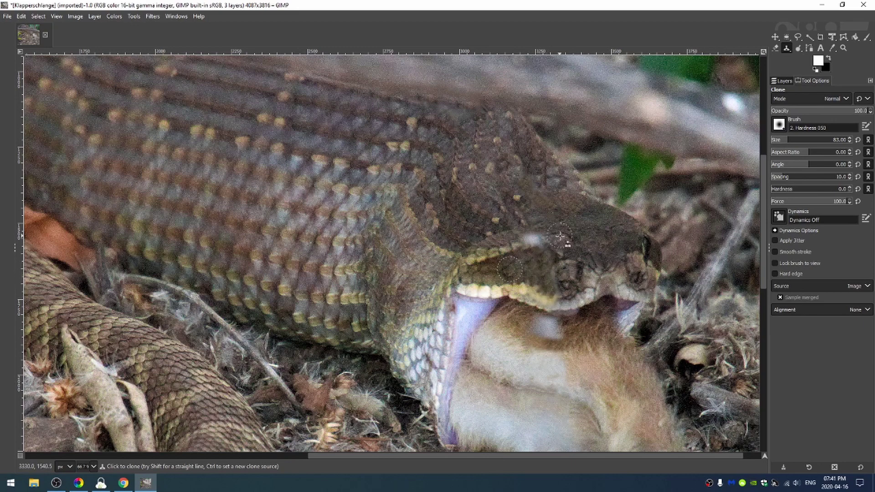
left_click(568, 238, "ctrl")
Step: Heal the leftover branch spot on the prey's fur just below the snake's mouth
left_click(787, 48)
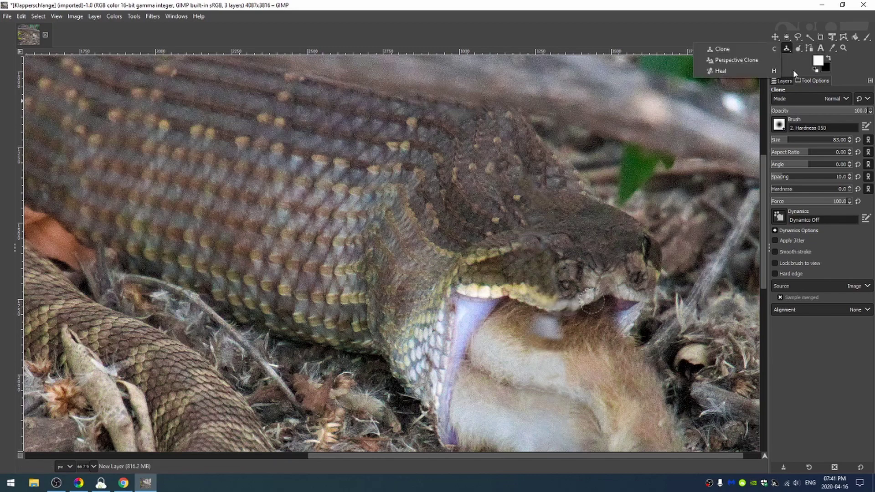
left_click(761, 73)
left_click(517, 321, "ctrl")
left_click_drag(543, 324, 551, 338)
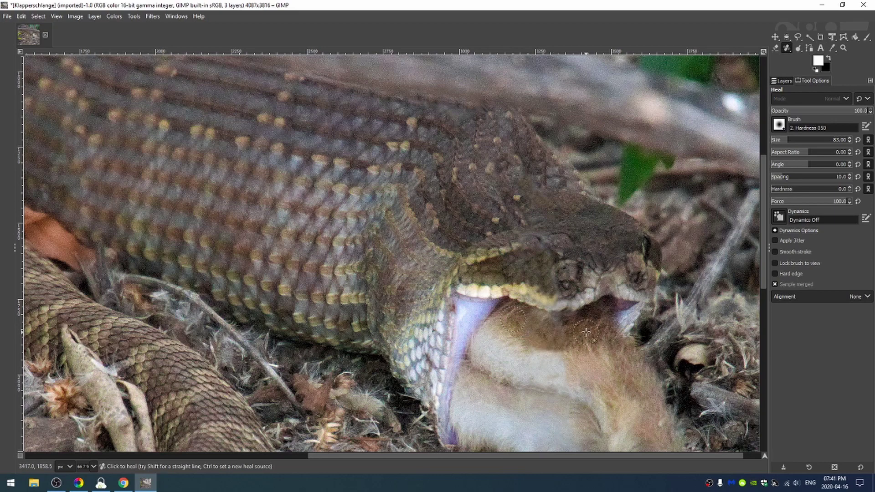
Step: Compare the whole image with and without the retouching on New Layer
key("shift+ctrl+j")
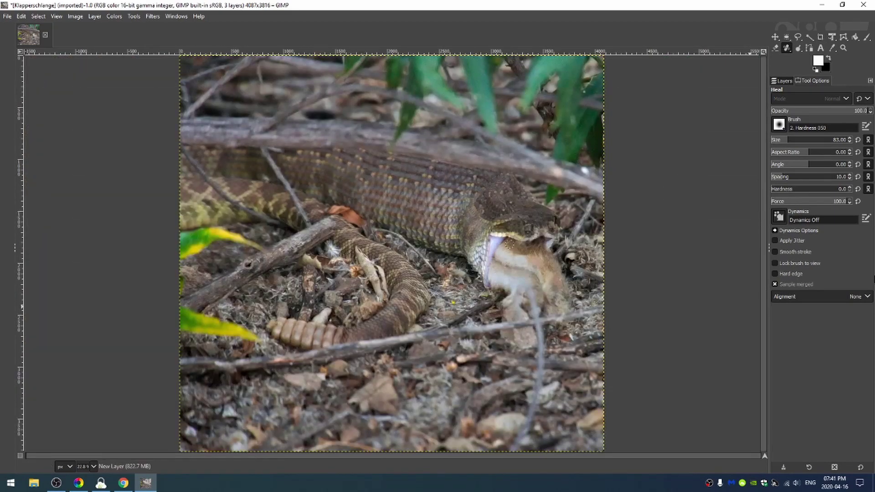
left_click(780, 80)
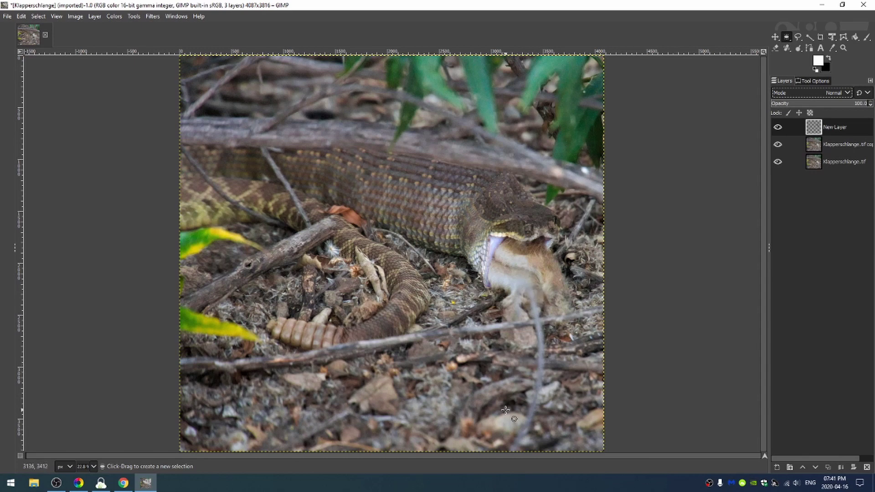
left_click(778, 128)
left_click(777, 128)
left_click(778, 127)
Step: Add the western-diamondback rattlesnake photo from the image folder as a new layer, and hide New Layer
key("alt+Tab")
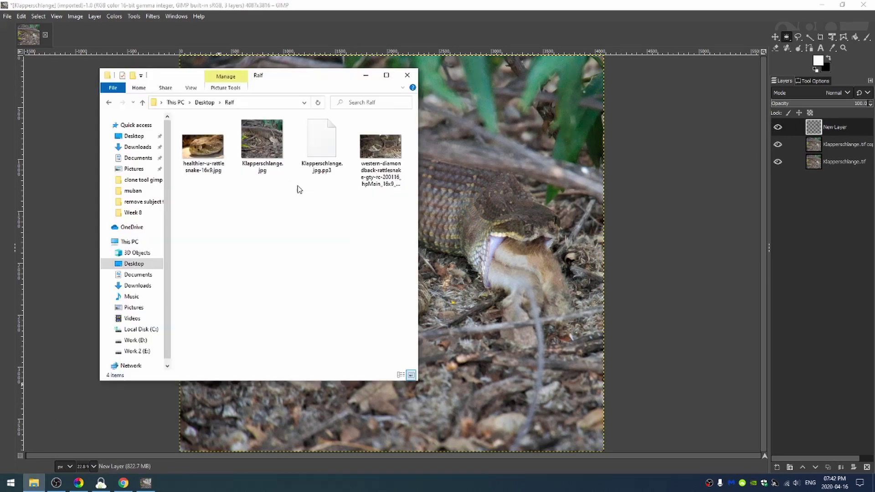
left_click(376, 153)
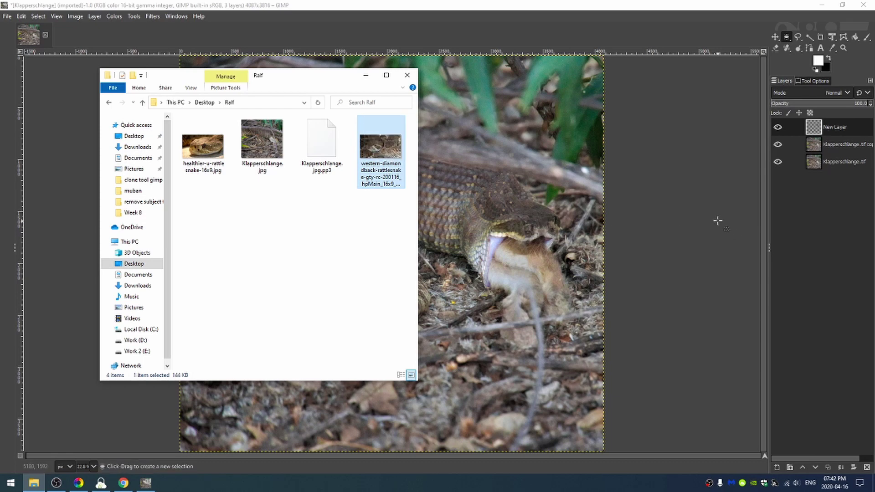
left_click(778, 144)
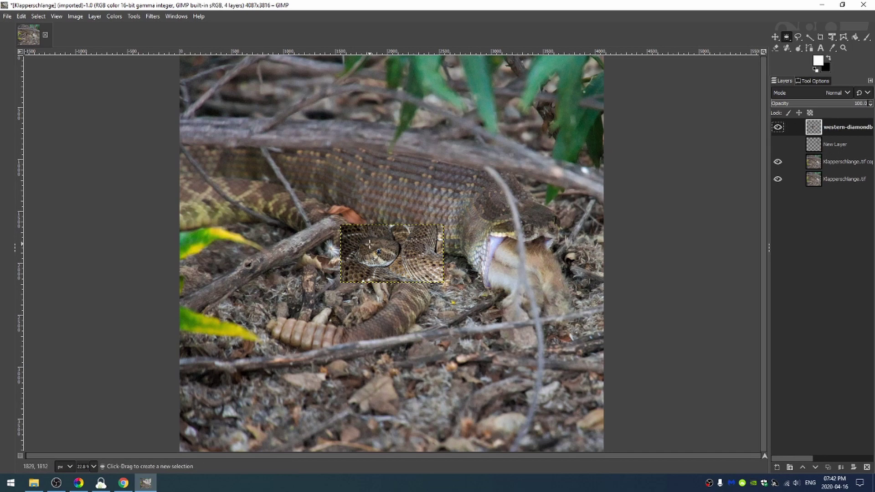
Step: Flip the western-diamondback layer horizontally and lower its opacity to 61.5
left_click(96, 16)
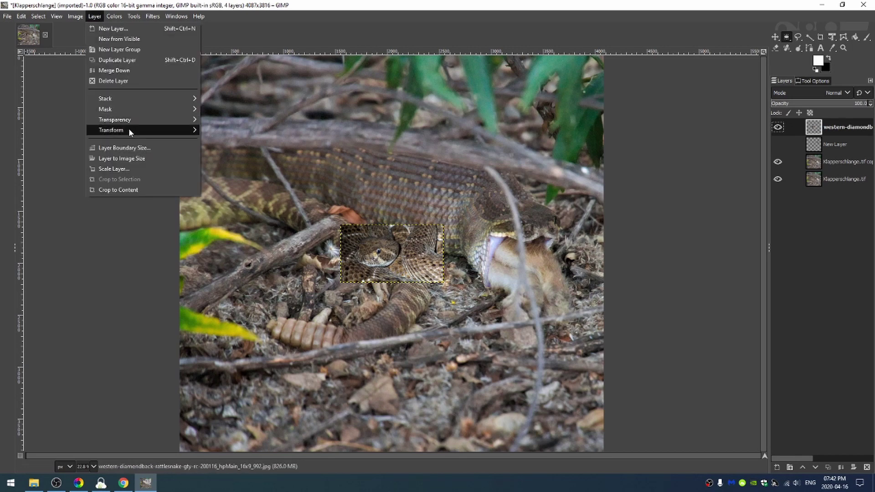
mouse_move(128, 129)
left_click(236, 132)
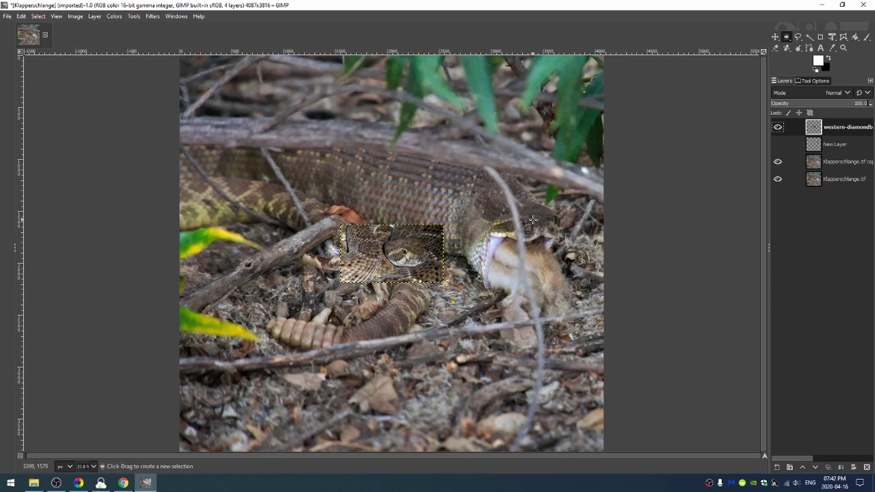
left_click_drag(859, 105, 841, 106)
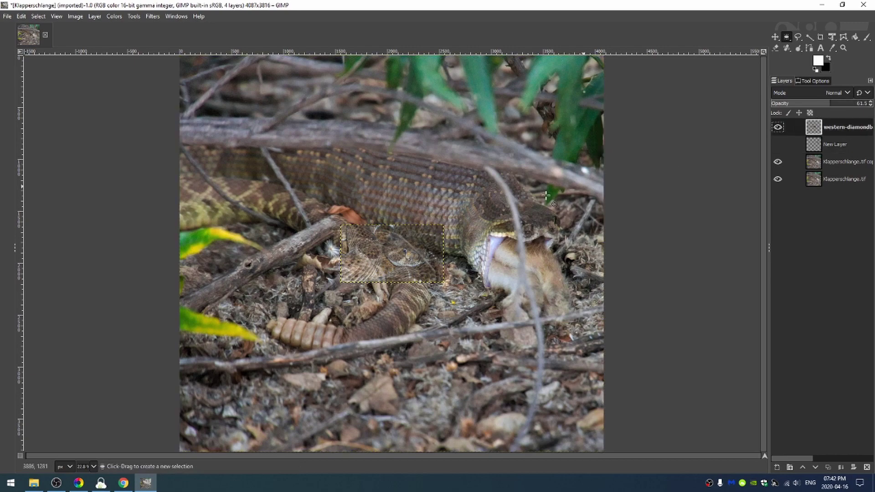
Step: Move the western-diamondback layer with Unified Transform so its head and eye overlay the original snake's head beside the branch
key("shift+t")
left_click(427, 245)
left_click_drag(427, 245, 541, 216)
scroll(553, 229, "up", 4)
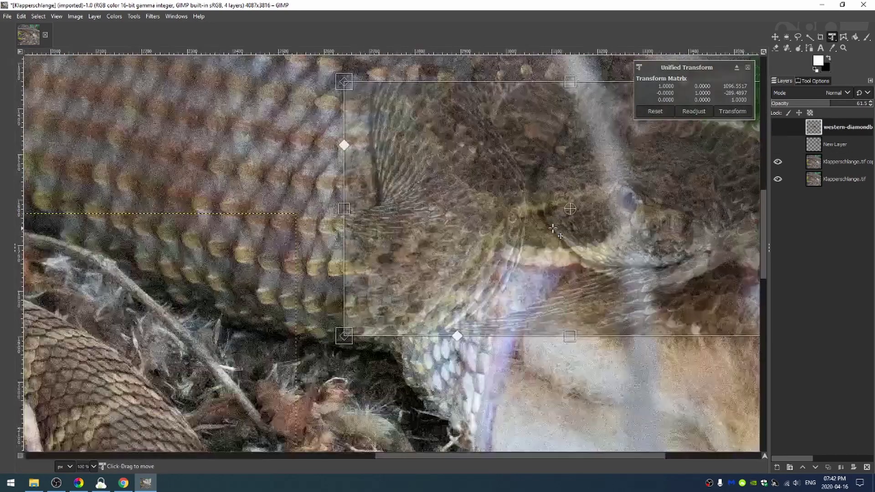
left_click_drag(638, 206, 536, 198)
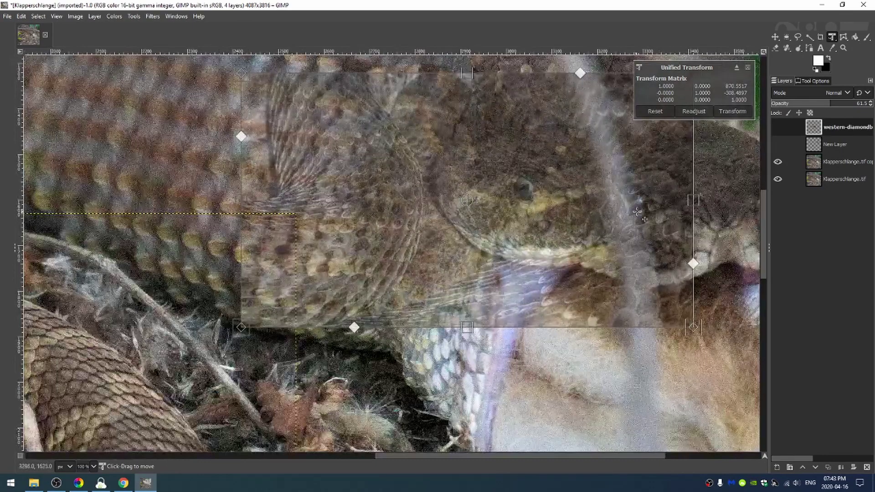
left_click_drag(531, 457, 589, 457)
left_click_drag(457, 260, 577, 274)
left_click_drag(439, 214, 506, 208)
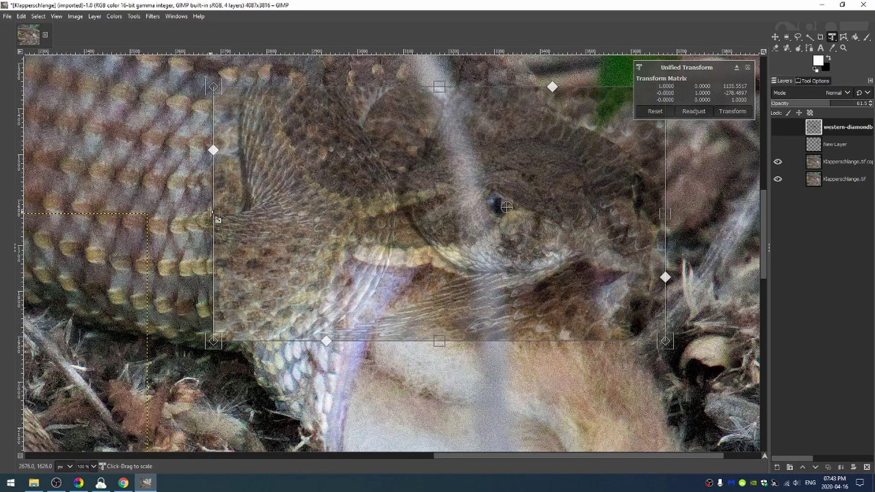
Step: Slightly rescale and distort the western-diamondback layer to fit the snake's head, and apply the transform
left_click_drag(213, 213, 209, 211)
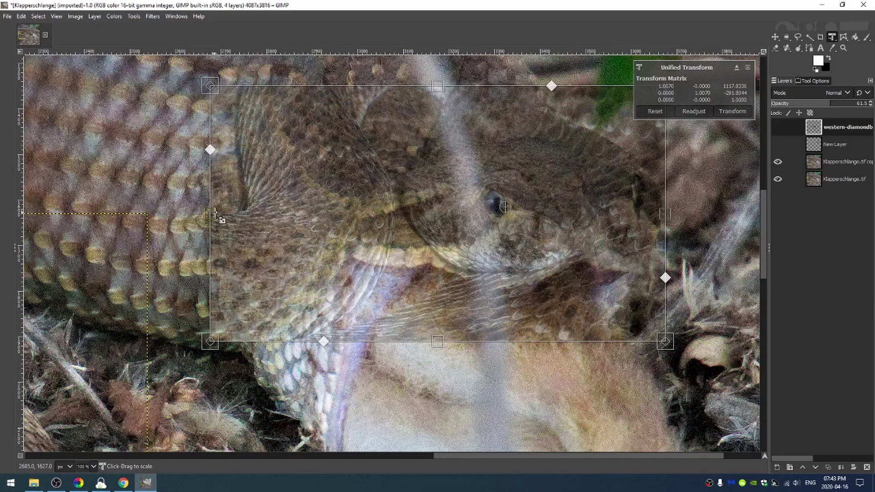
left_click_drag(209, 86, 208, 99)
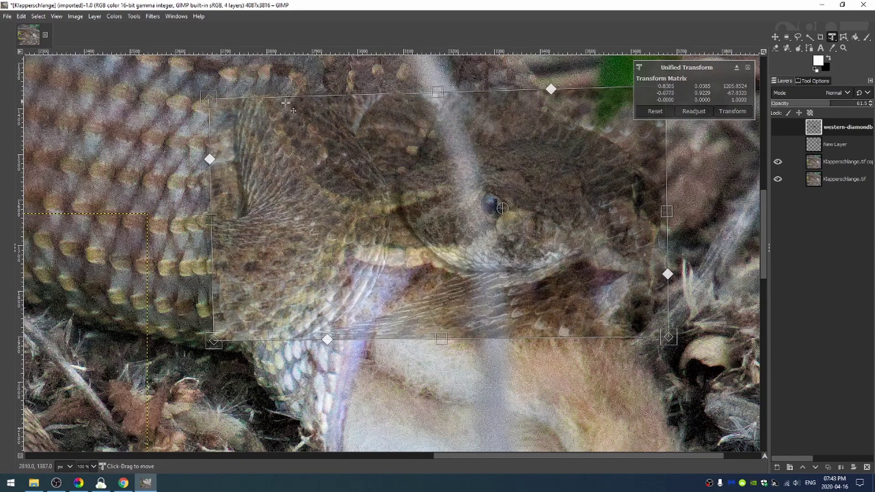
left_click_drag(764, 223, 764, 214)
key("Return")
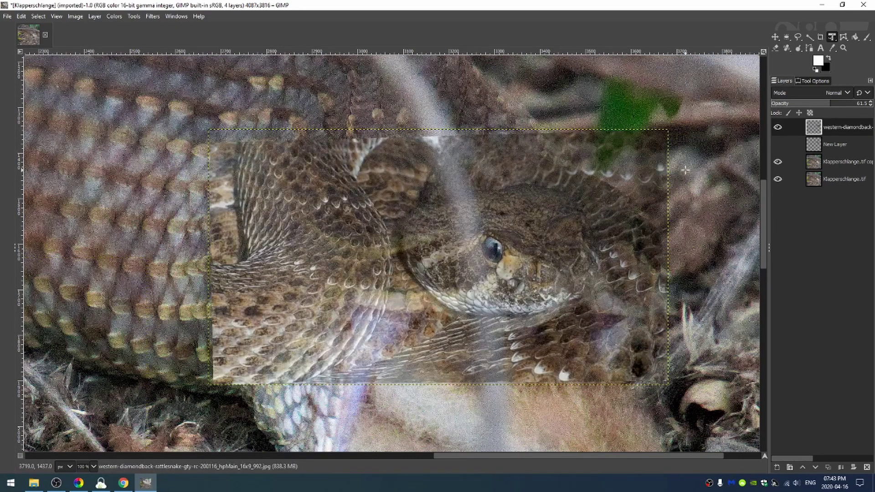
Step: Restore the western-diamondback layer's opacity to 100 and add a white (full opacity) layer mask
left_click_drag(849, 104, 874, 117)
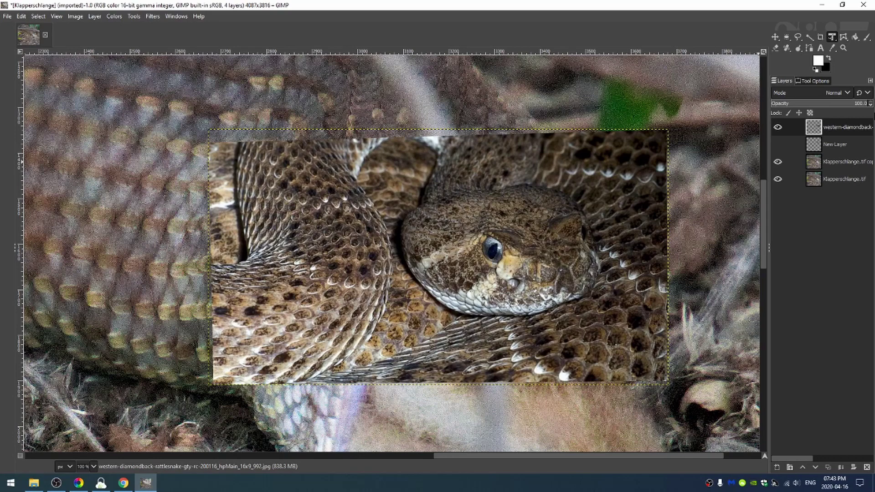
left_click(854, 467)
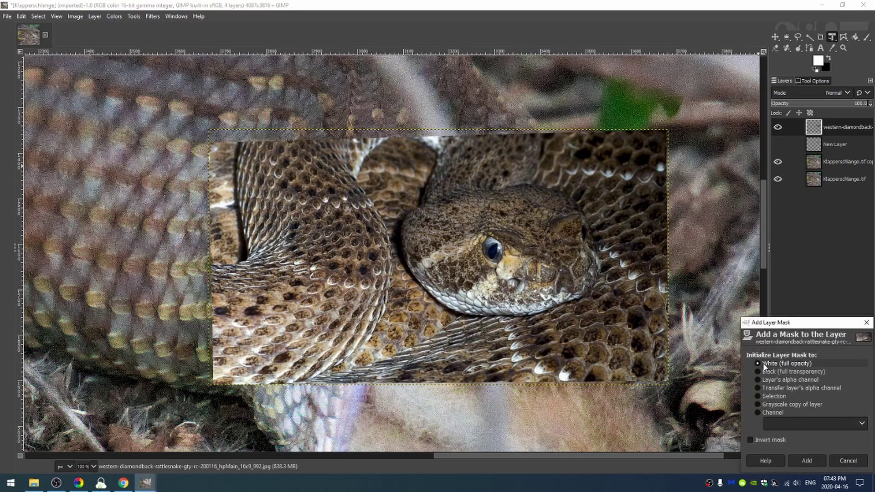
left_click(806, 461)
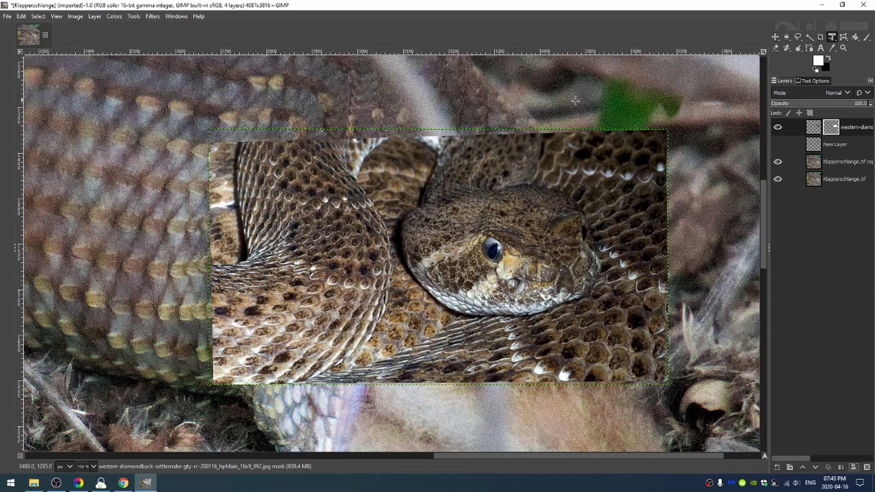
Step: Paint a black ring around the eye on the layer mask with the Paintbrush at size 83
key("p")
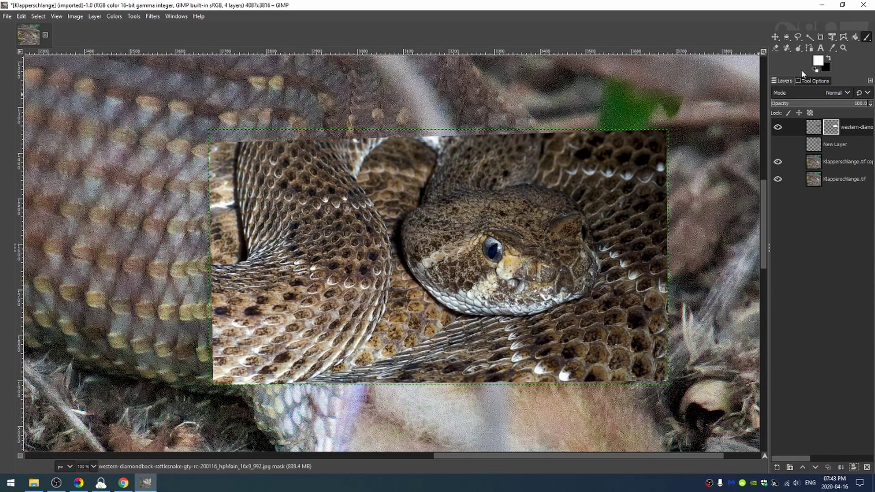
left_click(818, 68)
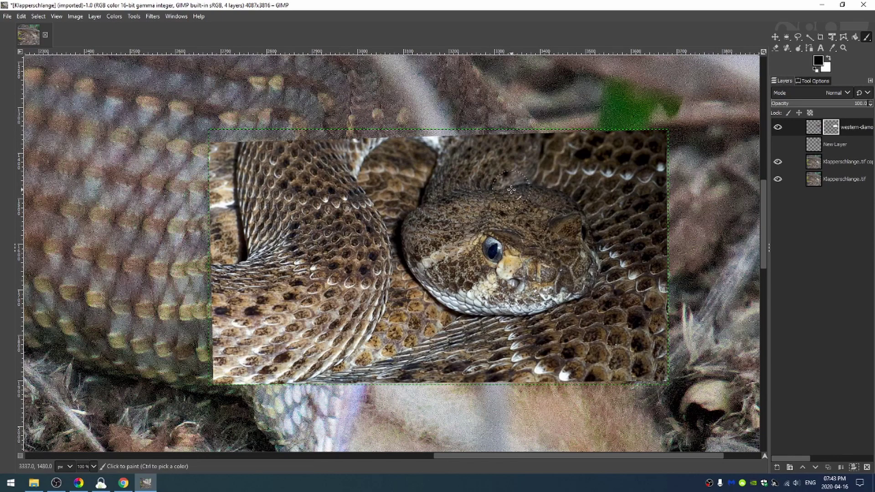
left_click_drag(511, 189, 502, 193)
left_click(812, 81)
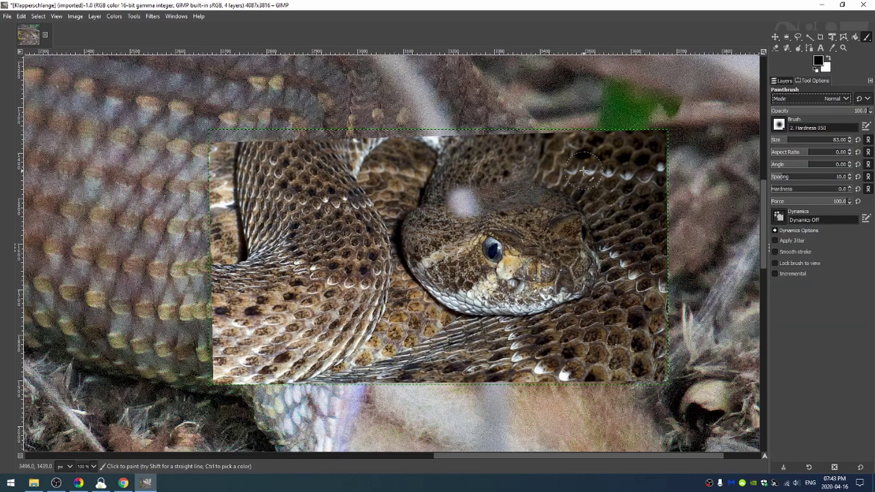
mouse_move(448, 215)
left_mouse_down()
mouse_move(447, 276)
mouse_move(464, 286)
mouse_move(462, 277)
mouse_move(497, 287)
mouse_move(537, 281)
mouse_move(537, 248)
mouse_move(524, 218)
mouse_move(469, 206)
mouse_move(529, 222)
mouse_move(538, 237)
left_mouse_up()
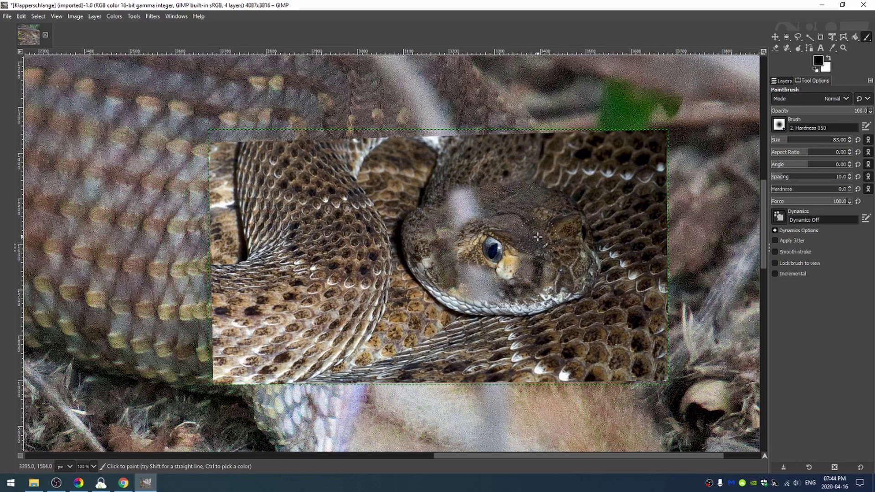
Step: Make New Layer visible again and display the western-diamondback layer's mask on the canvas
left_click(782, 81)
left_click(777, 144)
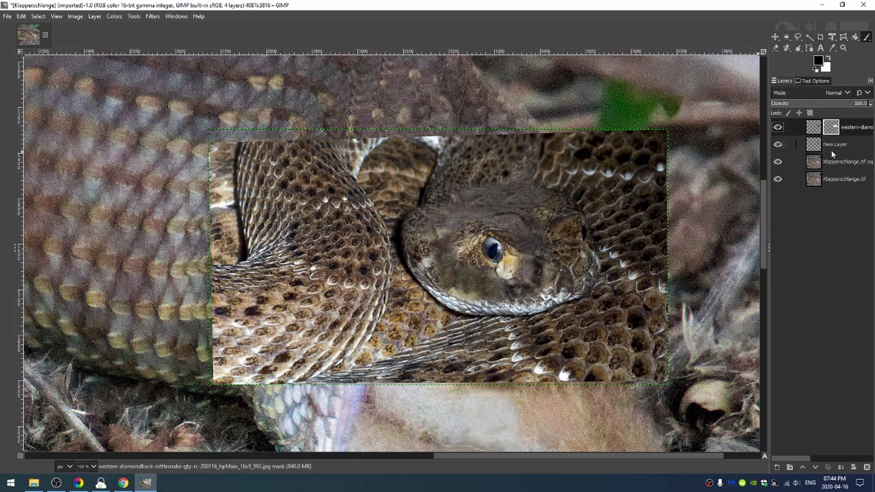
left_click(831, 127, "alt")
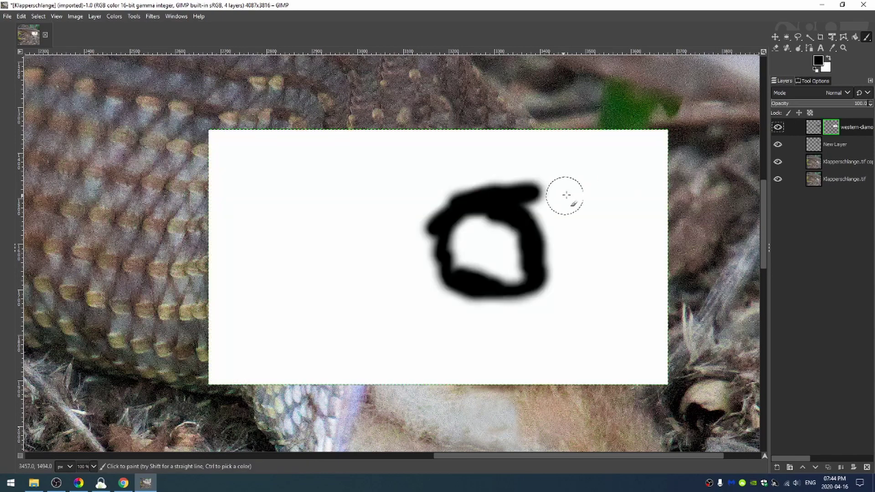
Step: Select the white eye area with a freehand outline running through the black ring on the mask
key("f")
mouse_move(489, 201)
left_mouse_down()
mouse_move(451, 208)
mouse_move(443, 229)
mouse_move(448, 273)
mouse_move(466, 286)
mouse_move(500, 203)
left_mouse_up()
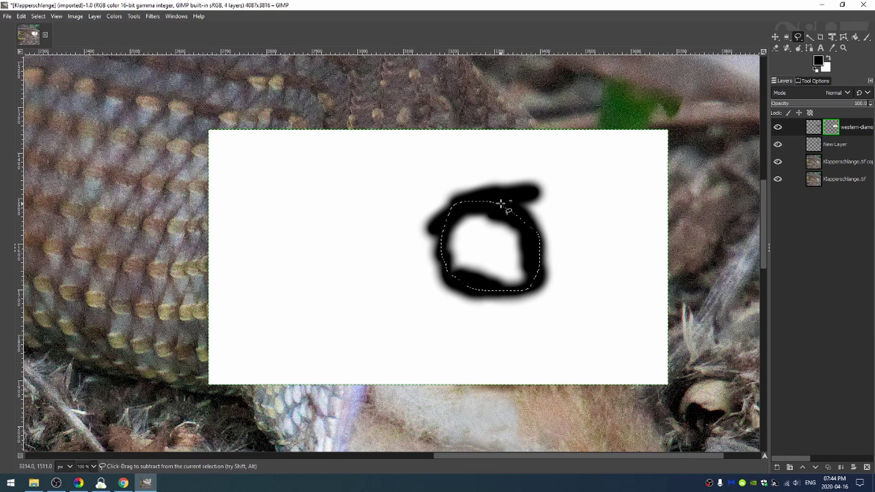
key("Return")
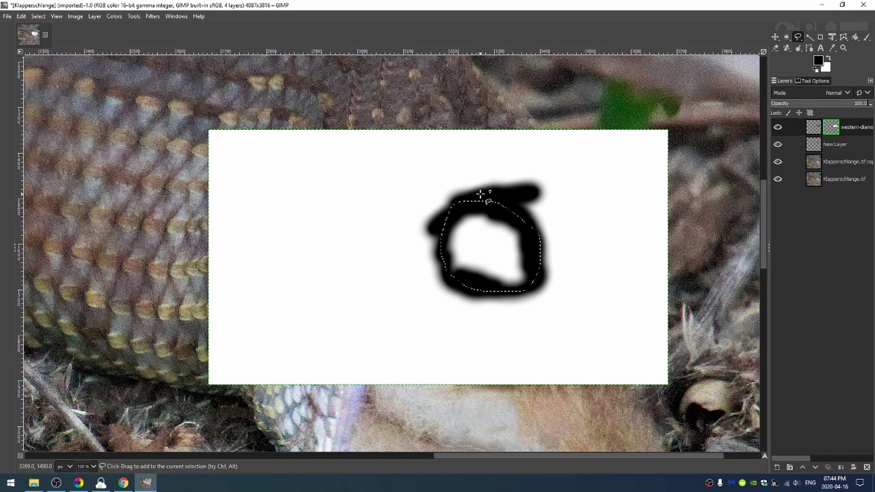
Step: Fill the area outside the selected eye with black on the layer mask, clear the selection, and stop displaying the mask on the canvas
key("shift+b")
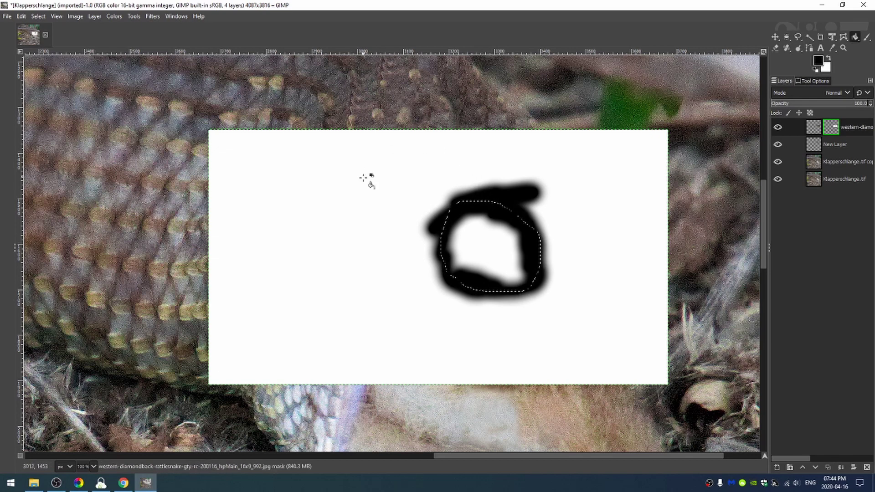
left_click(401, 216)
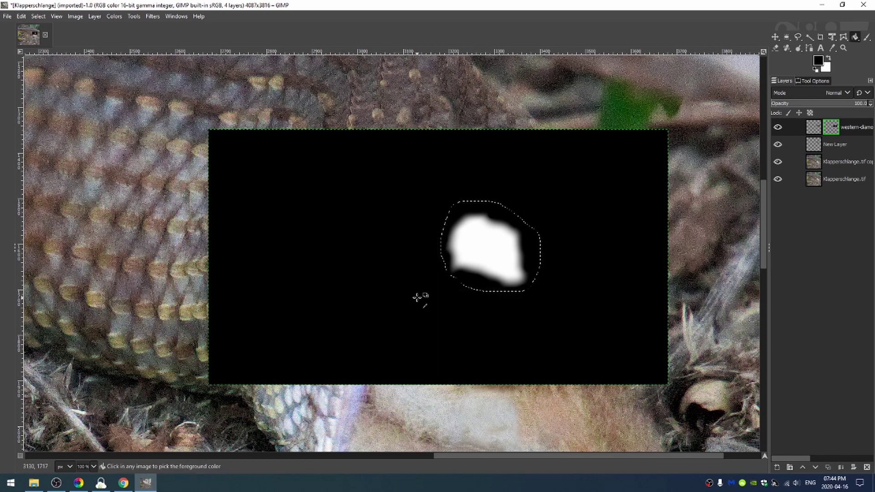
key("ctrl+shift+a")
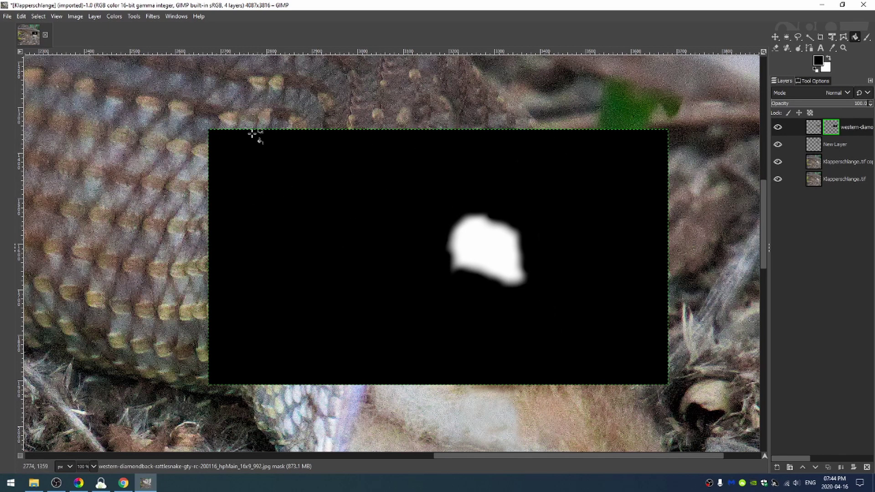
left_click(835, 130, "alt")
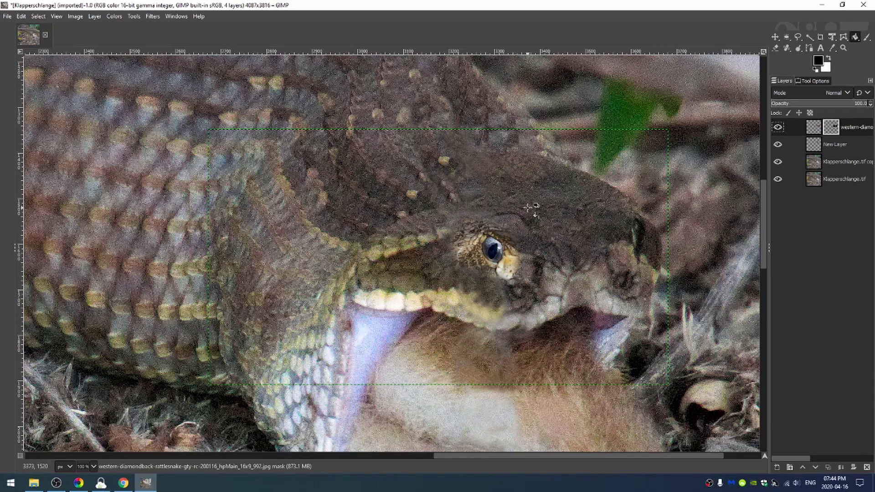
Step: Paint black on the western-diamondback layer's mask with the Paintbrush to trim the edges below and behind the eye
key("p")
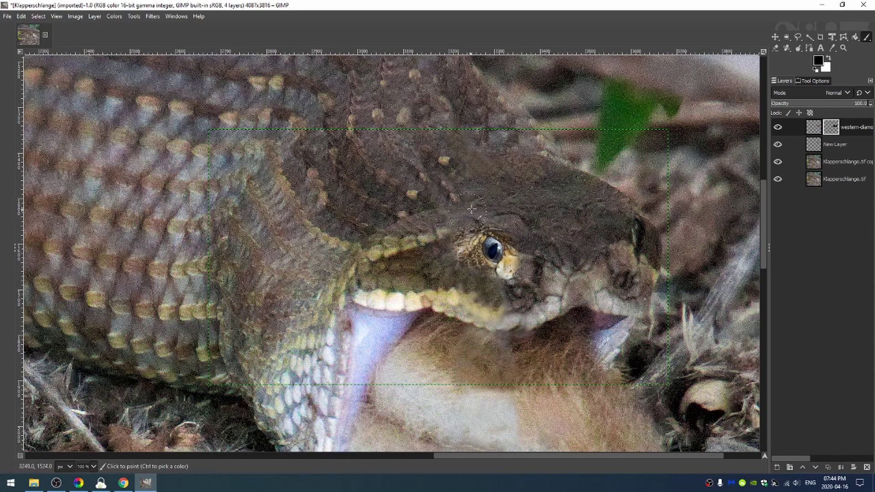
left_click(430, 265)
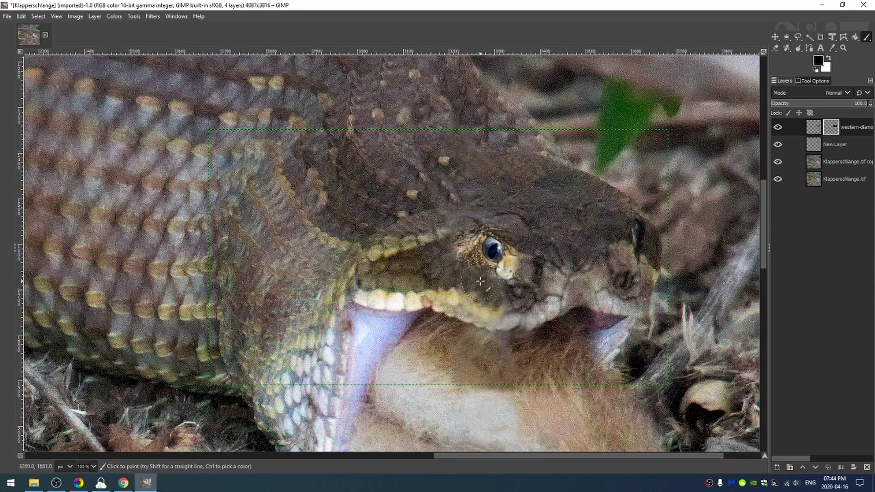
left_click(504, 285)
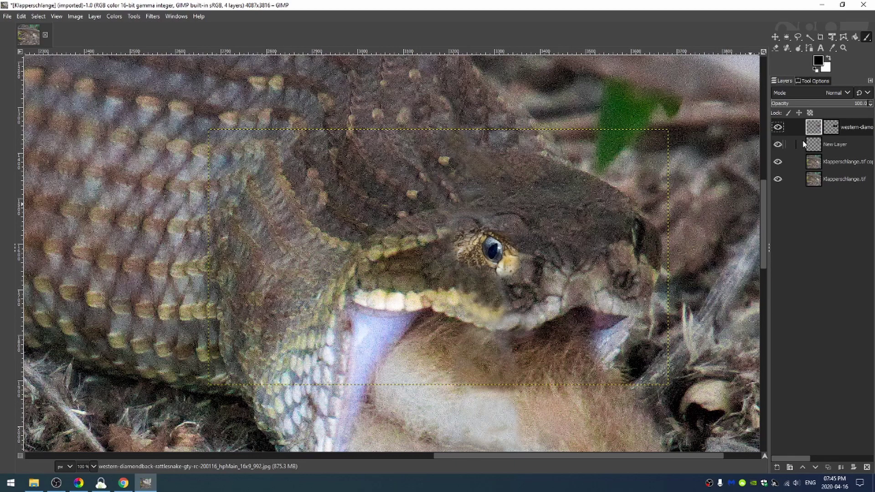
Step: Duplicate the western-diamondback layer and place the hidden original directly above the Klapperschlange.tif layer as a backup
key("shift+ctrl+d")
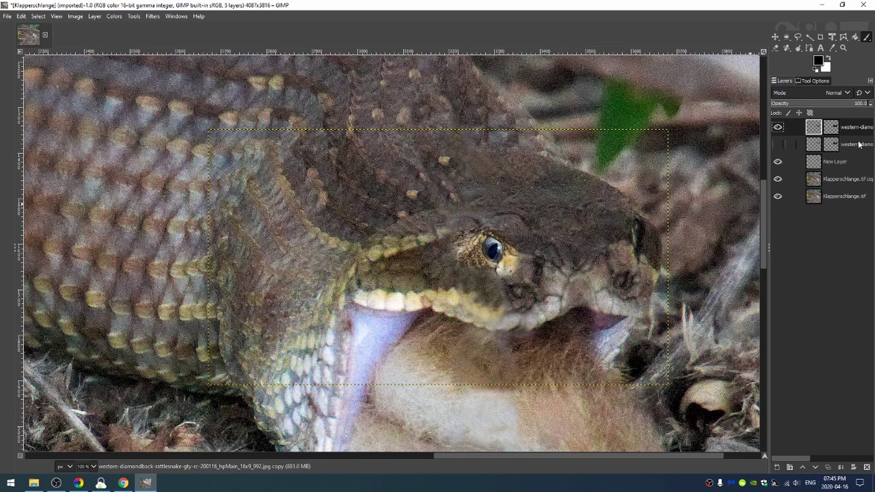
left_click_drag(826, 145, 817, 209)
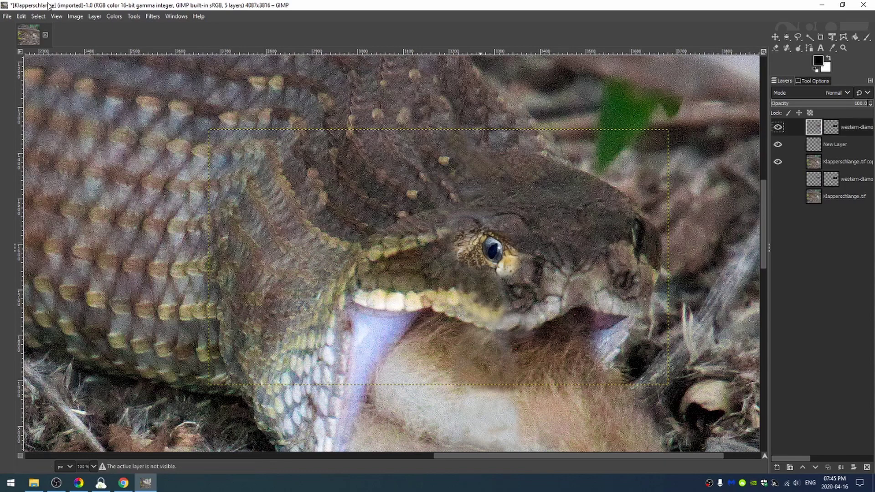
left_click(112, 17)
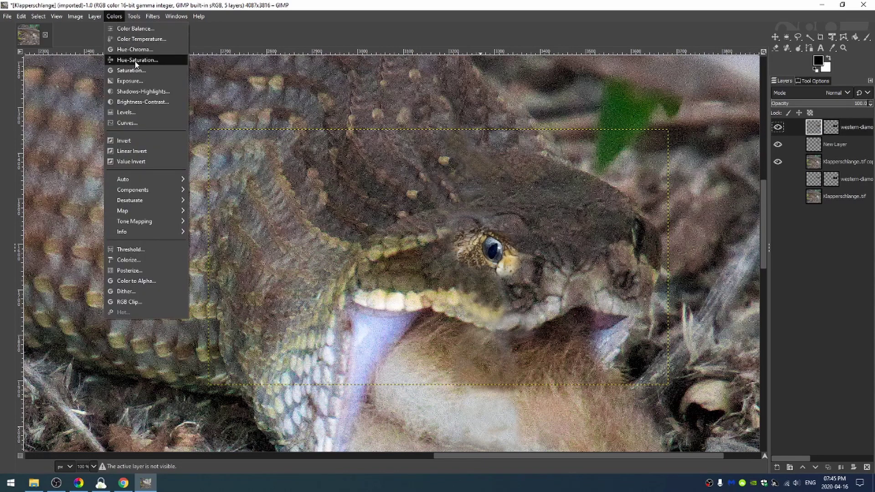
left_click(135, 60)
left_click(332, 30)
Step: Apply Hue-Chroma to the duplicated eye layer, lowering the chroma to about -11 and the lightness to about -10
left_click(114, 16)
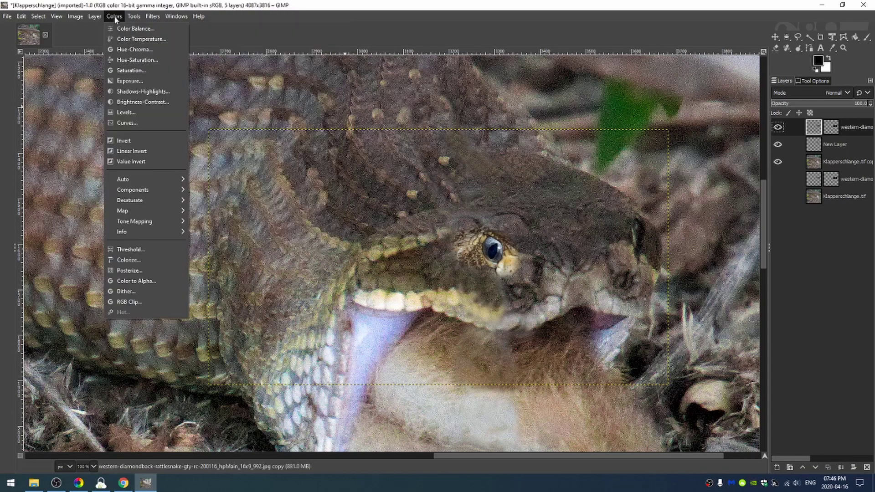
left_click(128, 49)
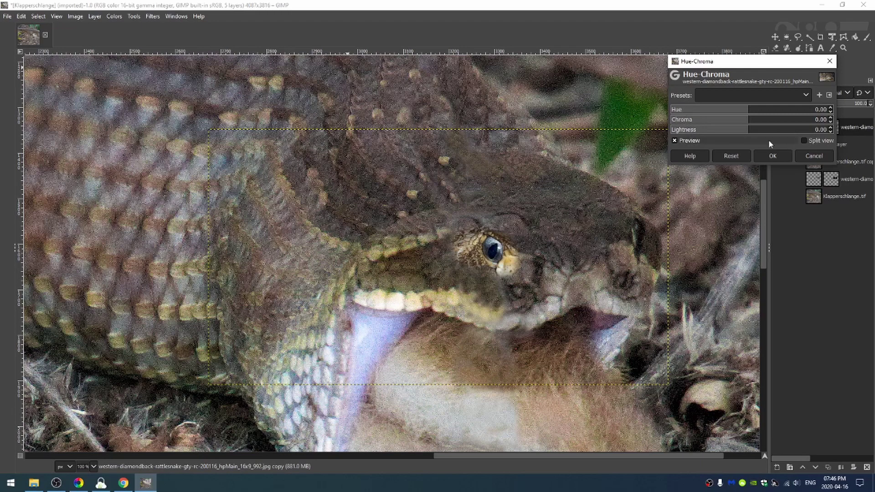
left_click_drag(742, 136, 744, 137)
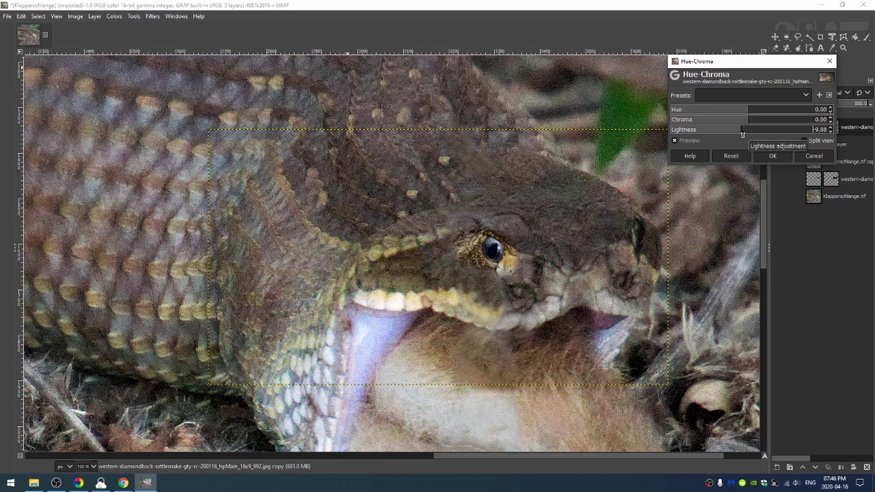
left_click(746, 122)
left_click_drag(741, 128, 740, 128)
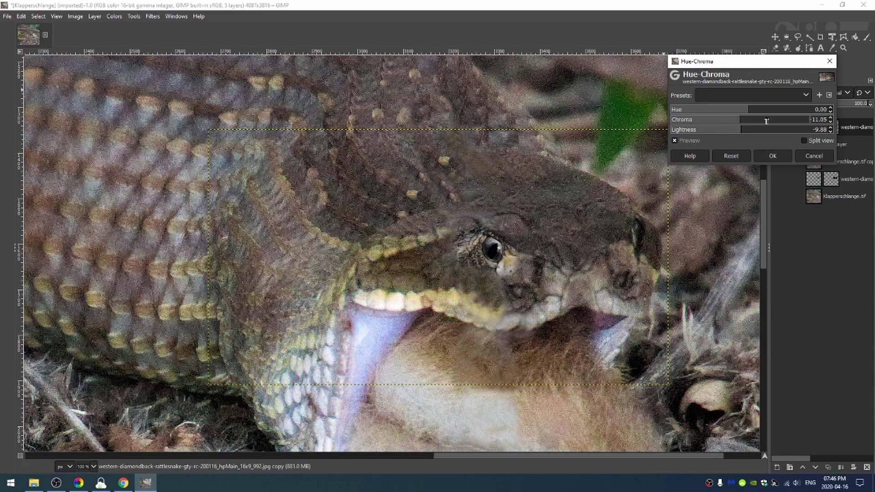
mouse_move(748, 114)
left_mouse_down()
mouse_move(739, 115)
mouse_move(759, 116)
mouse_move(750, 120)
left_mouse_up()
left_click(739, 132)
left_click(741, 121)
left_click(750, 110)
left_click(773, 157)
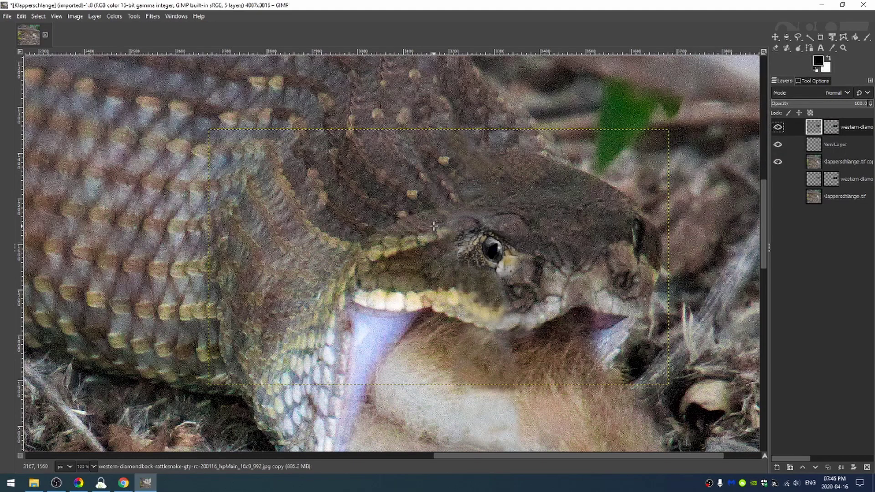
Step: Paint black on the duplicated eye layer's mask to hide the patterned scales behind and above the eye
key("p")
left_click_drag(461, 258, 458, 233)
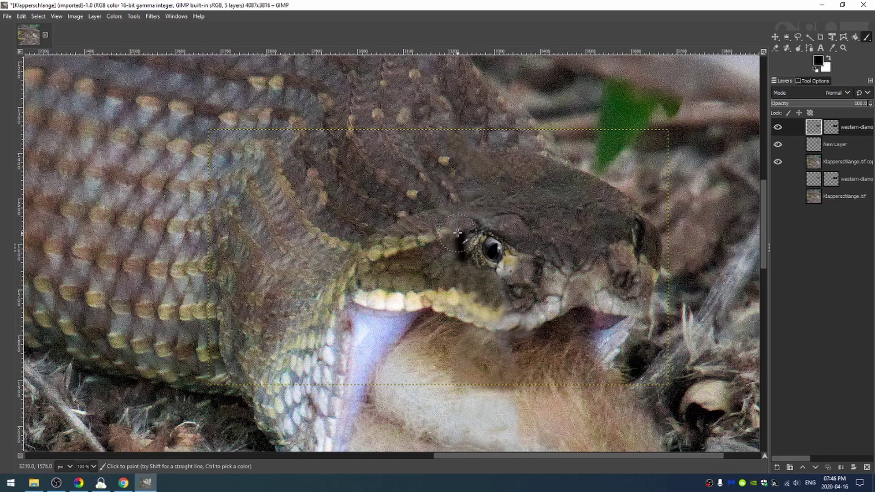
key("ctrl+z")
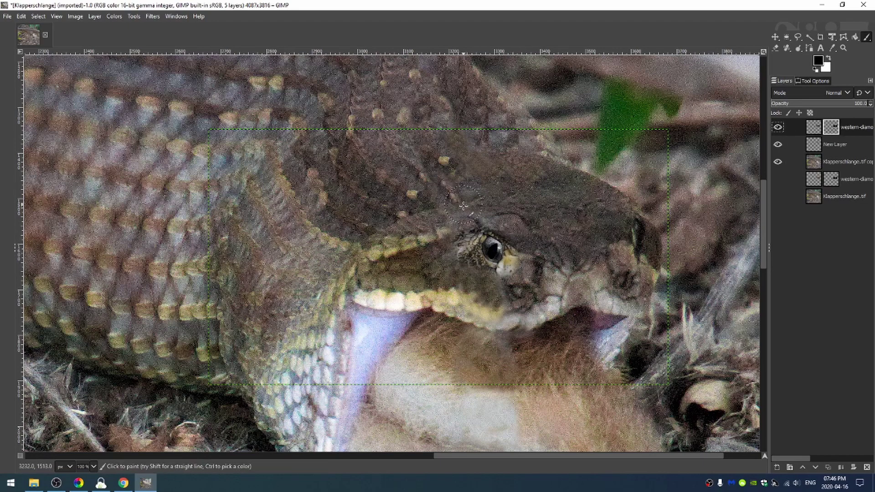
mouse_move(462, 230)
left_mouse_down()
mouse_move(461, 260)
mouse_move(475, 272)
mouse_move(472, 232)
left_mouse_up()
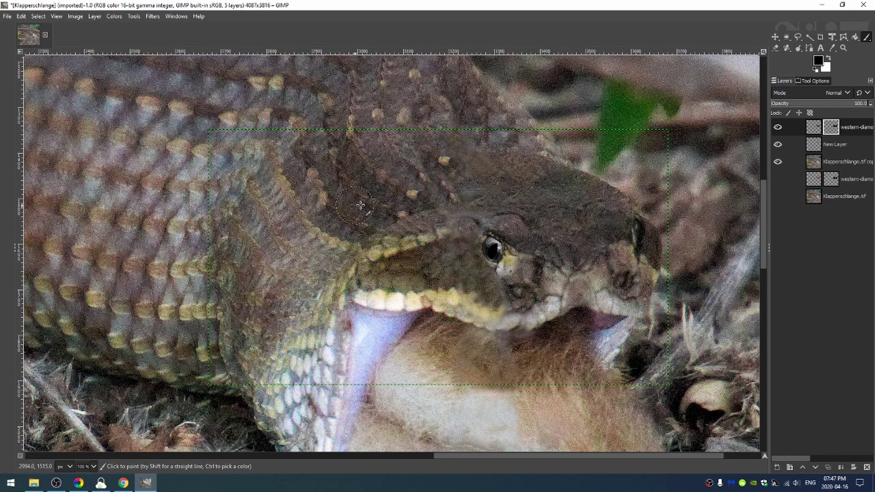
Step: Darken the duplicated eye layer's pixels slightly with the Exposure adjustment, leaving the black level at 0
left_click(813, 127)
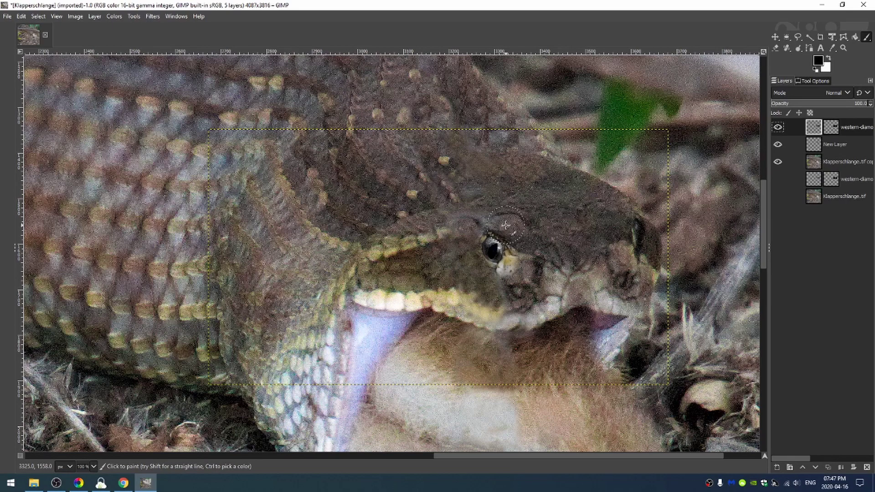
key("shift+ctrl+j")
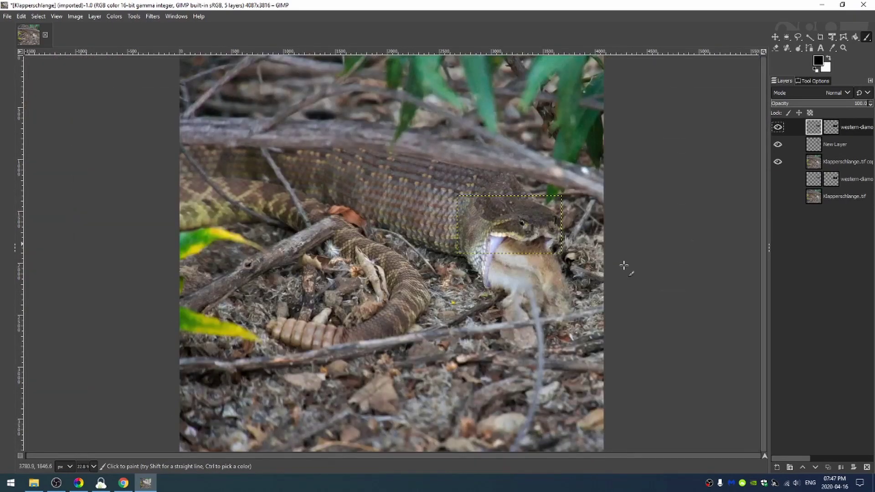
left_click(842, 196)
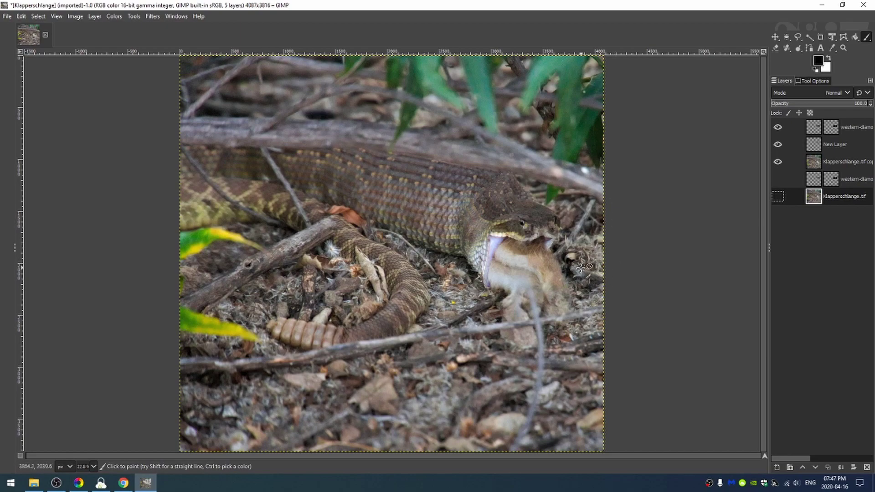
scroll(581, 265, "up", 5)
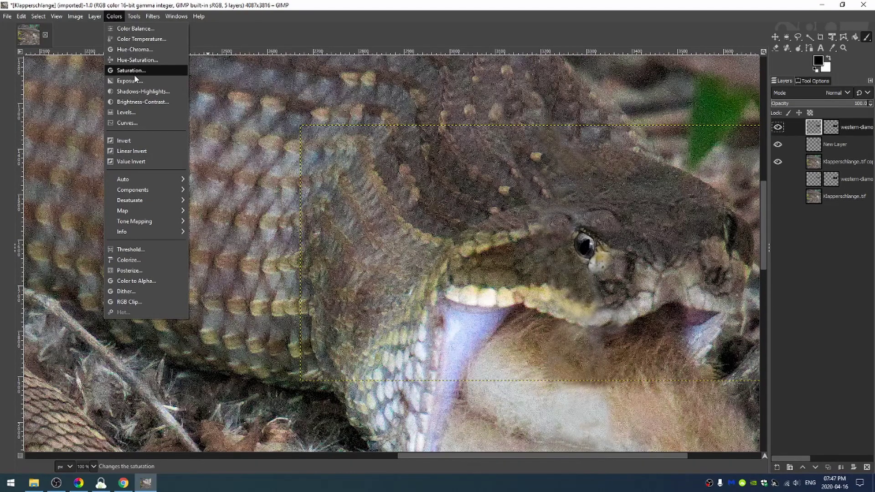
left_click(133, 78)
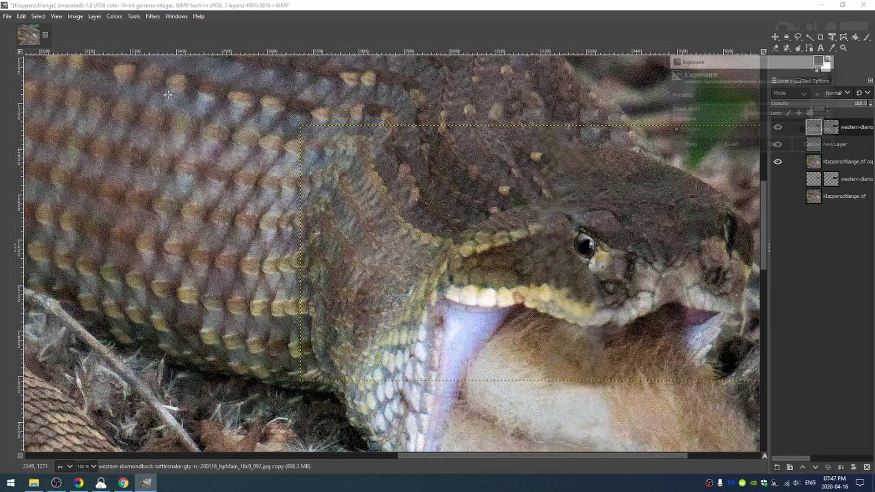
left_click_drag(732, 63, 383, 66)
left_click(396, 123)
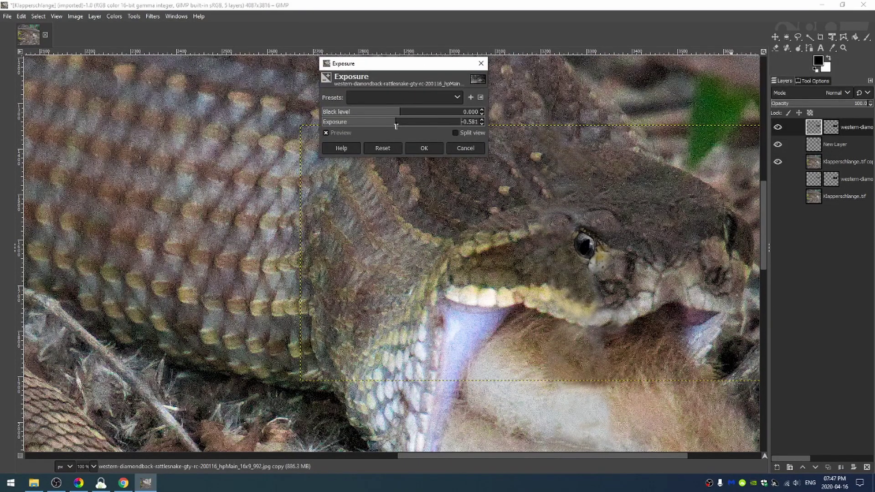
mouse_move(396, 126)
left_mouse_down()
mouse_move(412, 117)
mouse_move(386, 119)
mouse_move(397, 121)
left_mouse_up()
left_click(415, 151)
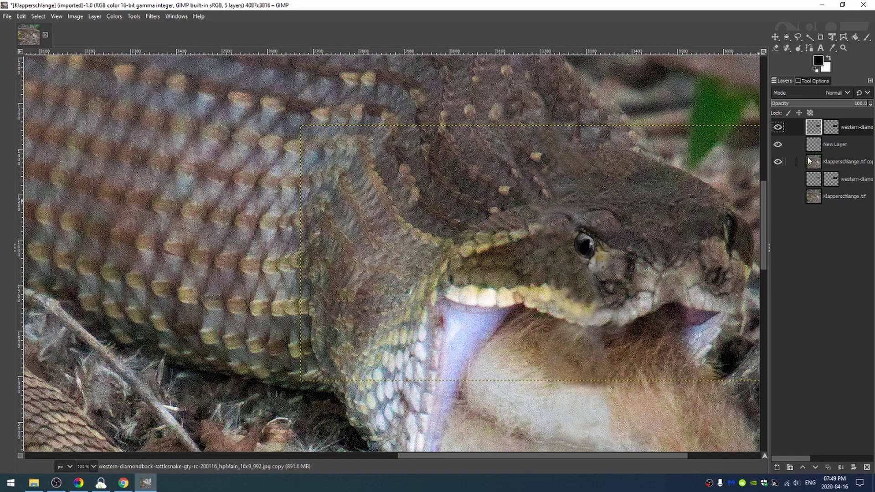
Step: Create a new transparent layer at the top of the layer stack and fill it with black
key("ctrl+shift+n")
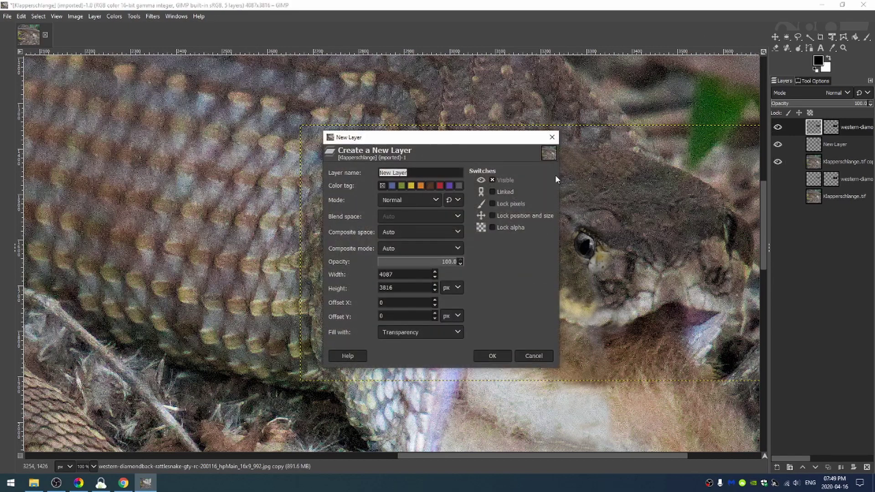
left_click(491, 355)
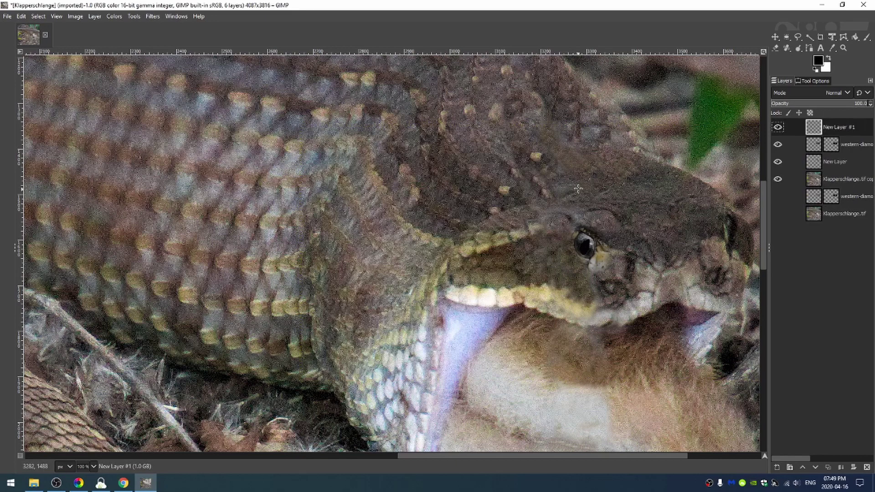
key("shift+b")
left_click(567, 187)
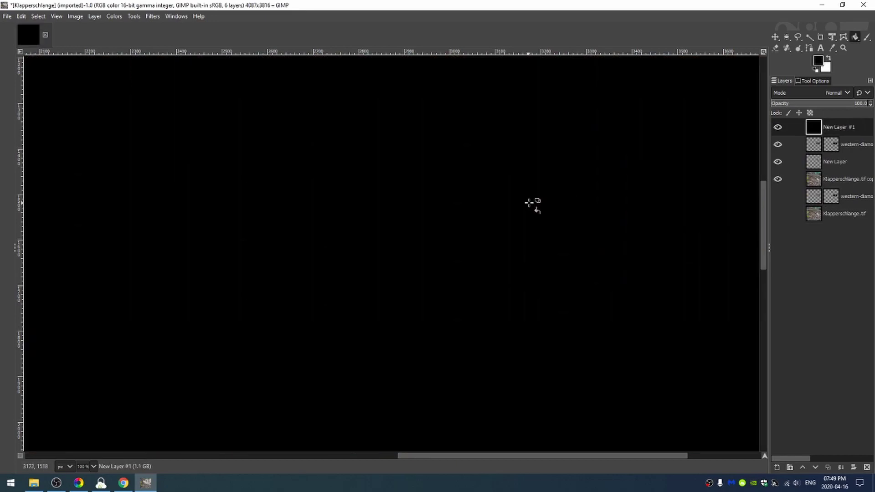
Step: Copy the layer mask of the visible western-diamondback eye layer
left_click(149, 17)
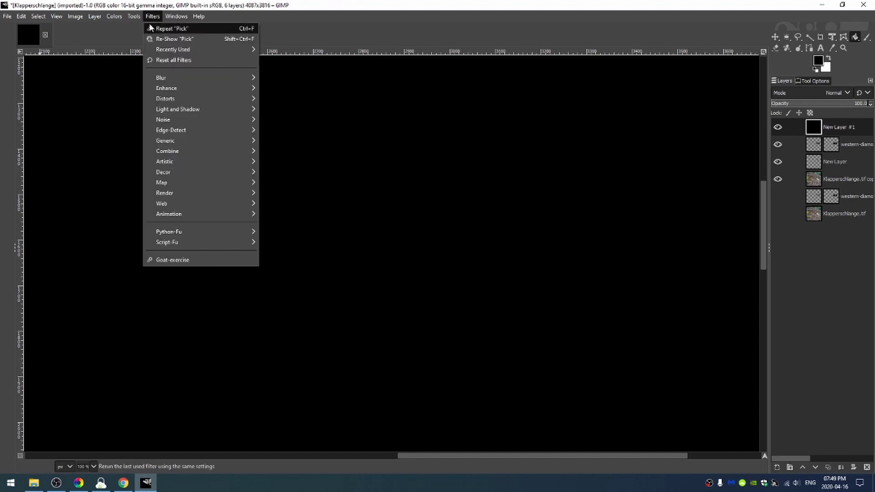
left_click(152, 17)
left_click(830, 145)
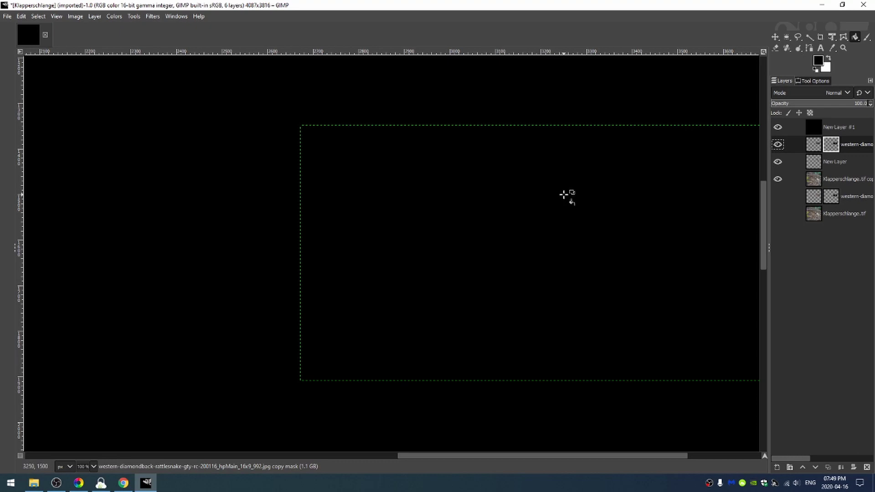
key("ctrl+c")
Step: Add a white (full opacity) mask to New Layer #1, paste the copied eye mask into it and anchor it
left_click(814, 128)
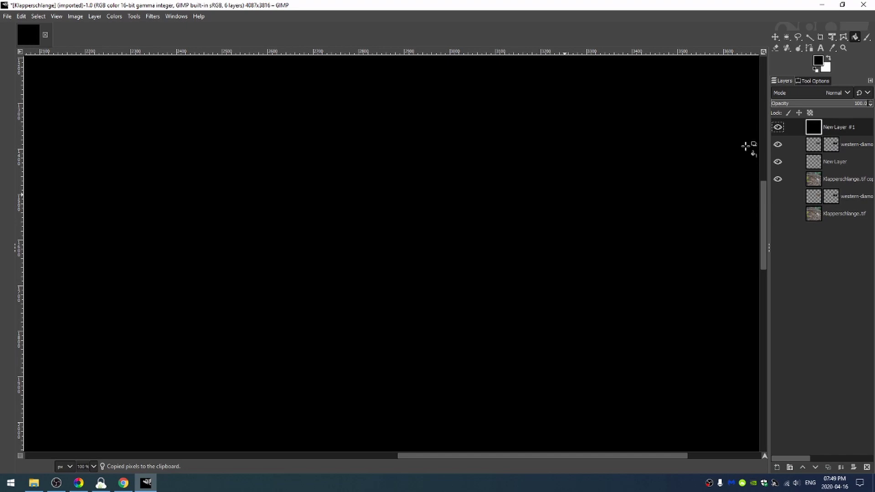
left_click(854, 467)
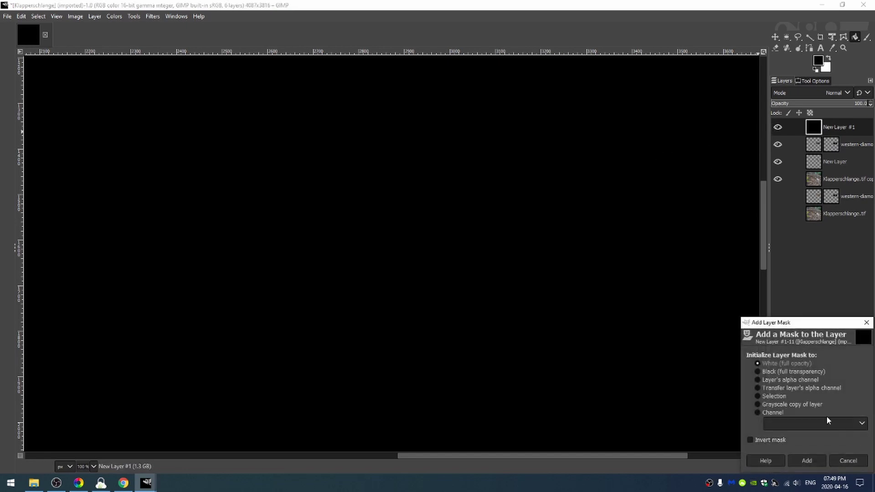
left_click(806, 460)
key("ctrl+v")
left_click(841, 467)
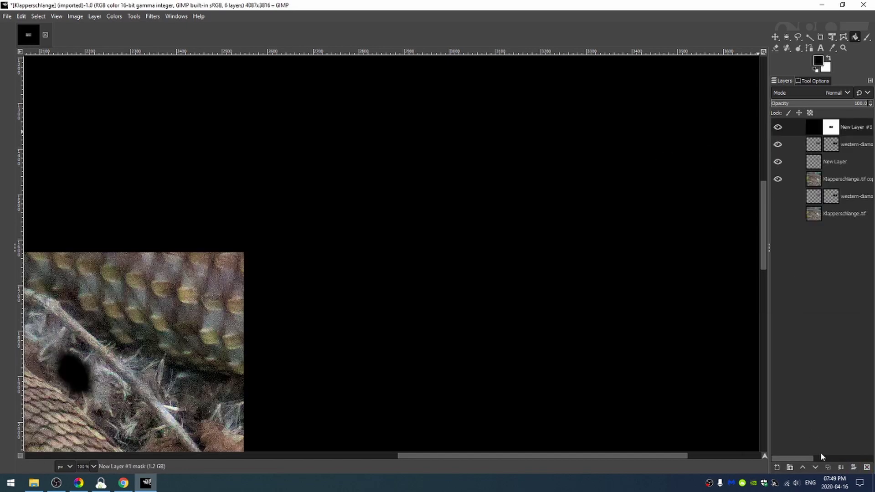
Step: Move New Layer #1's mask so the black eye shape covers the snake's eye, and keep that mask active
key("m")
left_click_drag(498, 257, 565, 281)
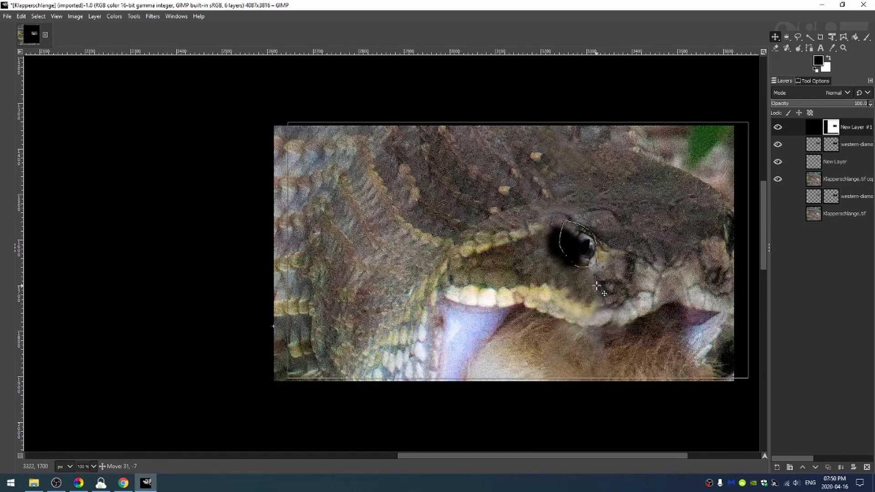
left_click(835, 145, "alt")
left_click(833, 128)
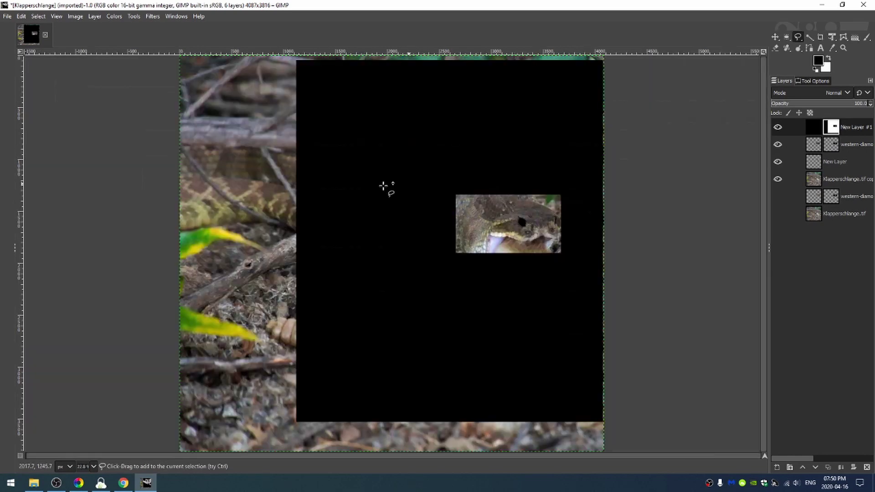
Step: Lasso the surroundings outside the eye area and fill them with black on New Layer #1's mask, leaving only the eye shape revealed
mouse_move(262, 205)
left_mouse_down()
mouse_move(625, 201)
mouse_move(637, 107)
mouse_move(631, 58)
mouse_move(607, 42)
mouse_move(355, 29)
mouse_move(252, 77)
mouse_move(229, 161)
left_mouse_up()
key("Return")
mouse_move(478, 169)
left_mouse_down()
mouse_move(457, 318)
mouse_move(400, 474)
mouse_move(221, 238)
mouse_move(235, 176)
left_mouse_up()
key("Return")
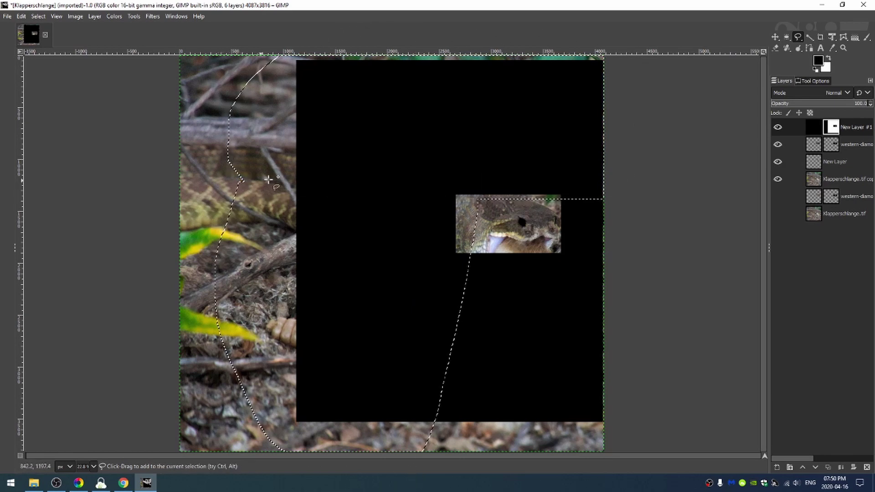
key("shift+b")
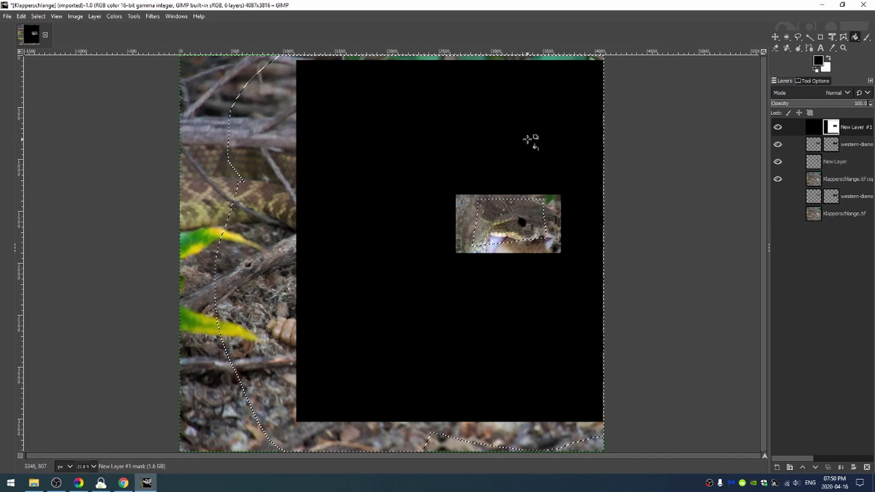
left_click(527, 141)
scroll(597, 220, "up", 4)
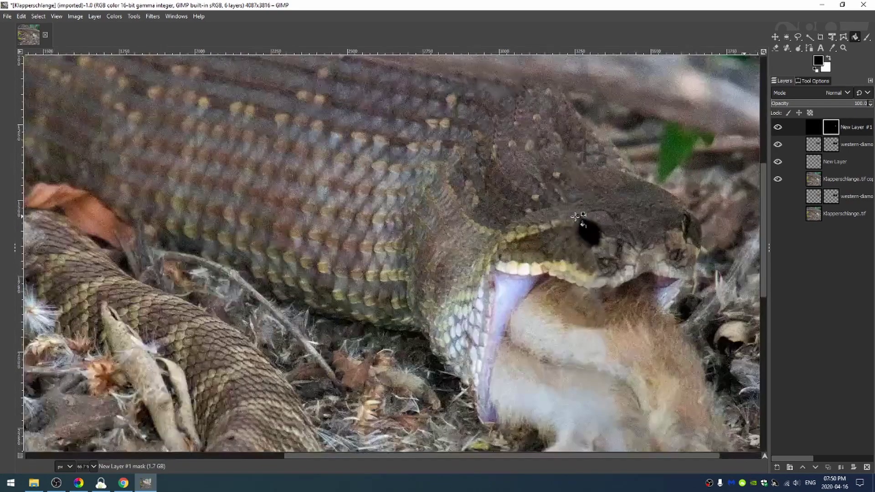
scroll(578, 217, "up", 1)
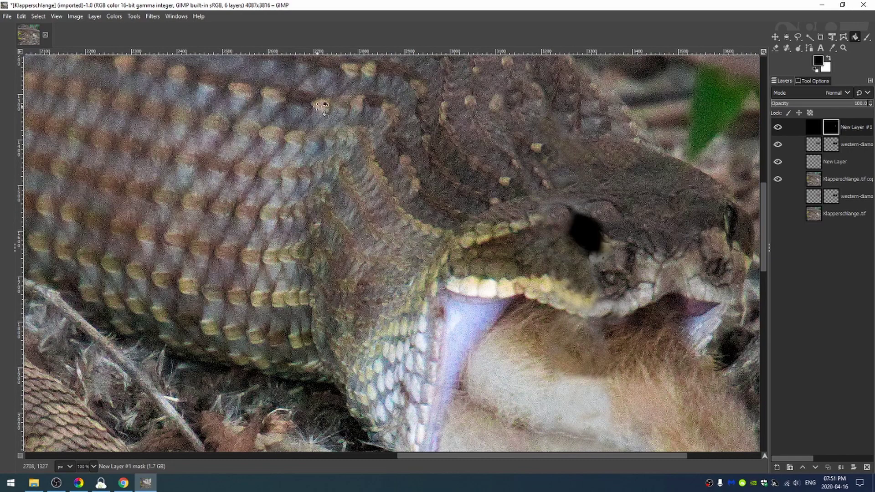
Step: Apply Hurl noise with 11.92% randomization and a repeat of 1 to New Layer #1's black fill
left_click(153, 16)
mouse_move(228, 120)
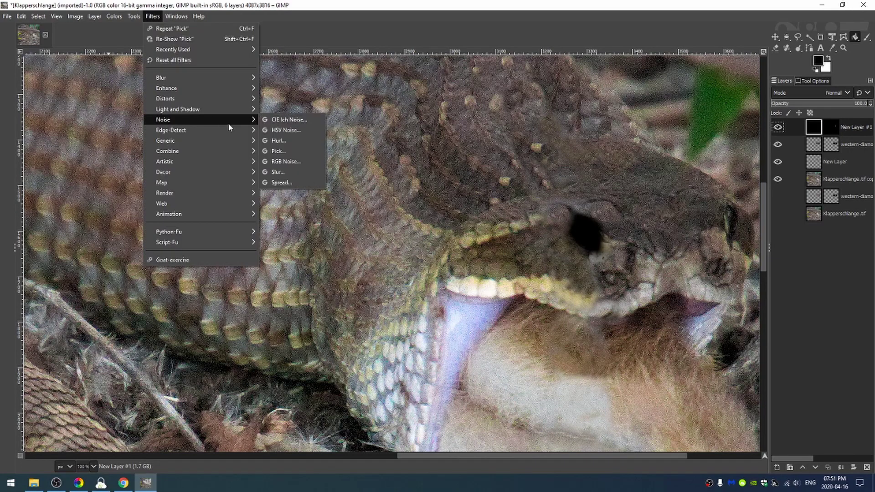
left_click(303, 140)
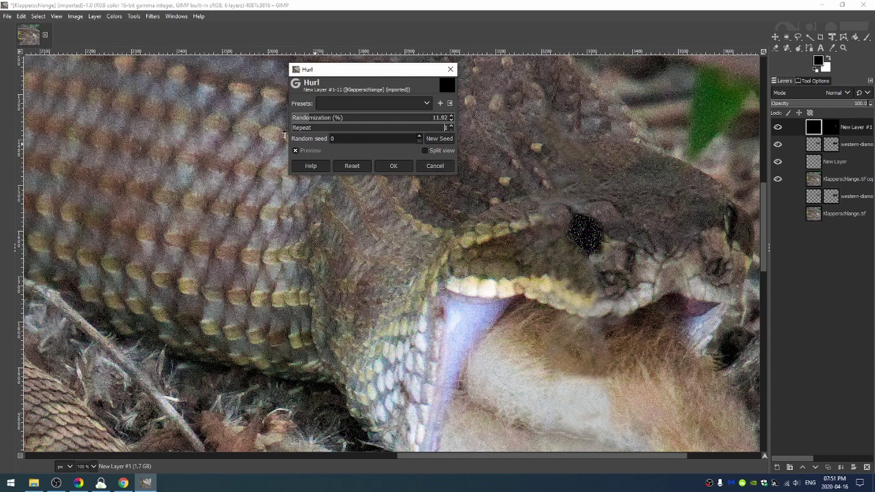
left_click(390, 166)
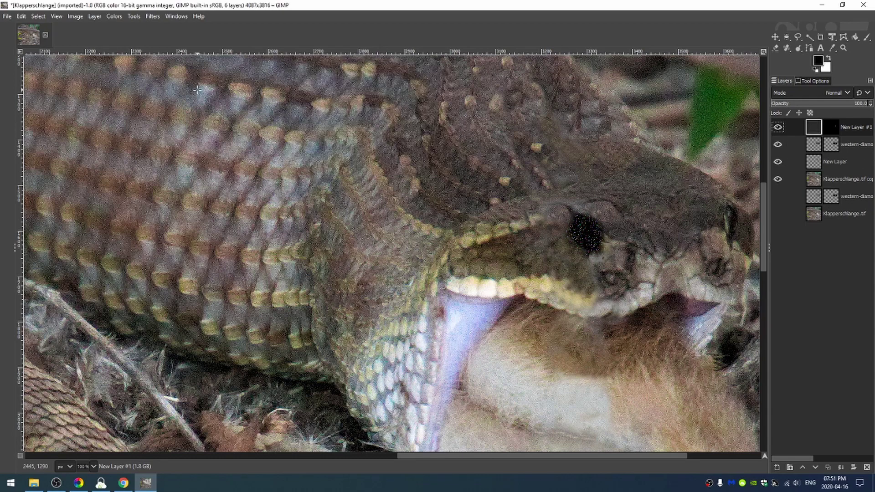
Step: Desaturate the noise on New Layer #1 using the Luminance mode
left_click(110, 16)
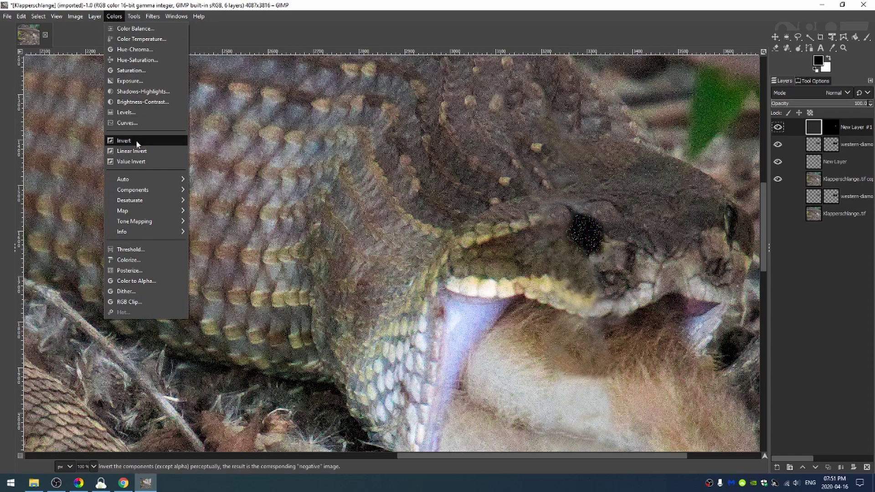
mouse_move(143, 199)
left_click(230, 213)
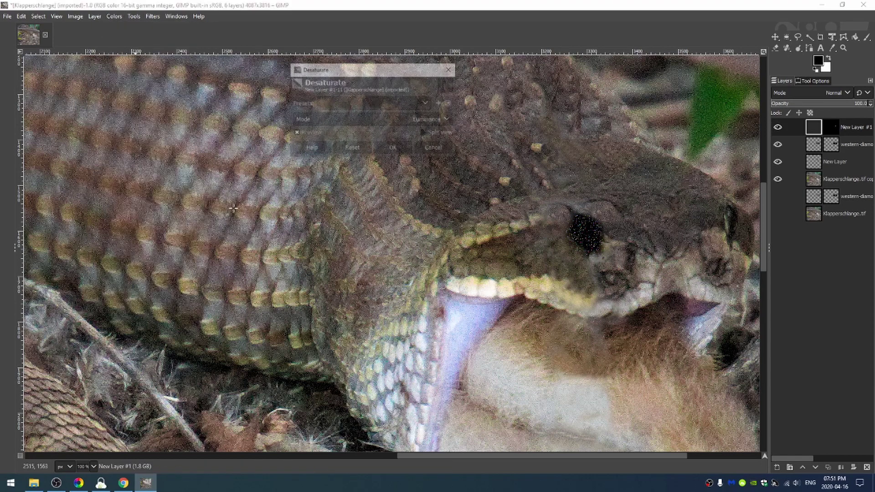
left_click(393, 149)
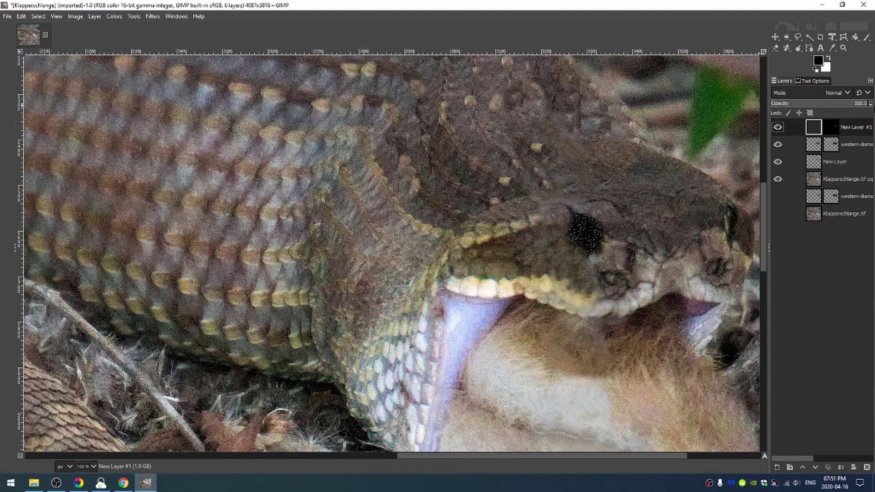
Step: Set New Layer #1's blend mode to Screen and lower the layer's opacity to about 37 percent
left_click(827, 92)
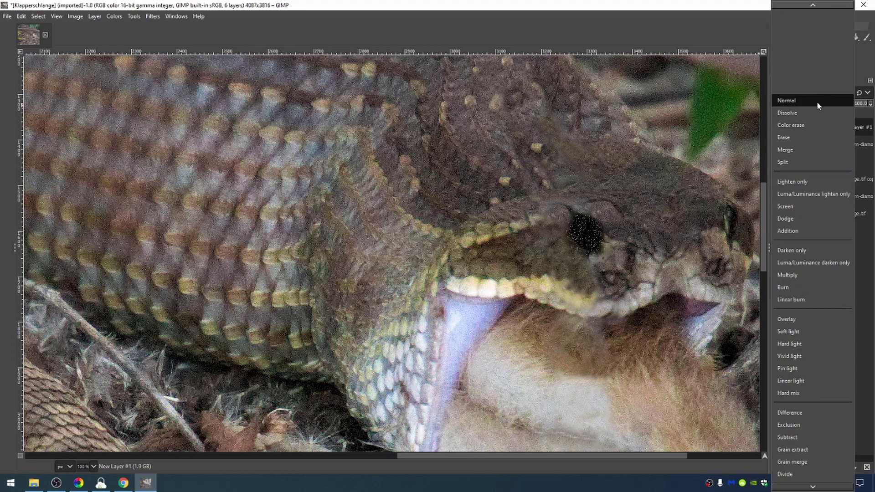
left_click(808, 206)
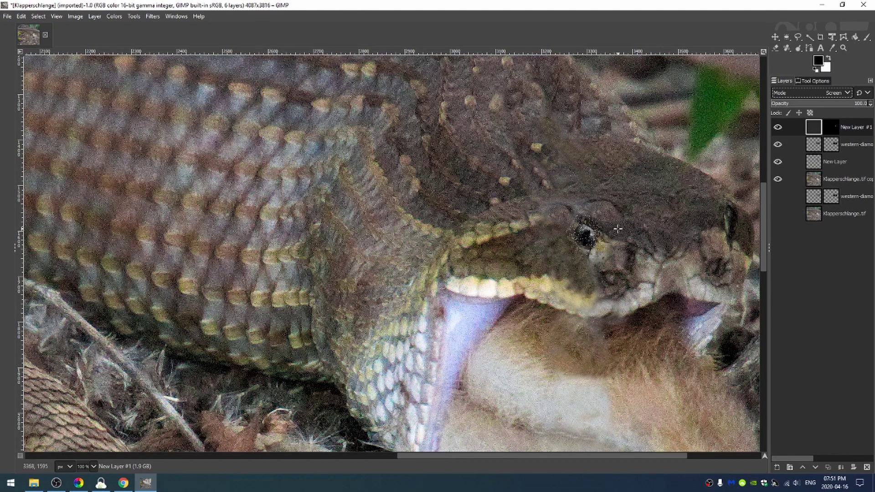
left_click(832, 127)
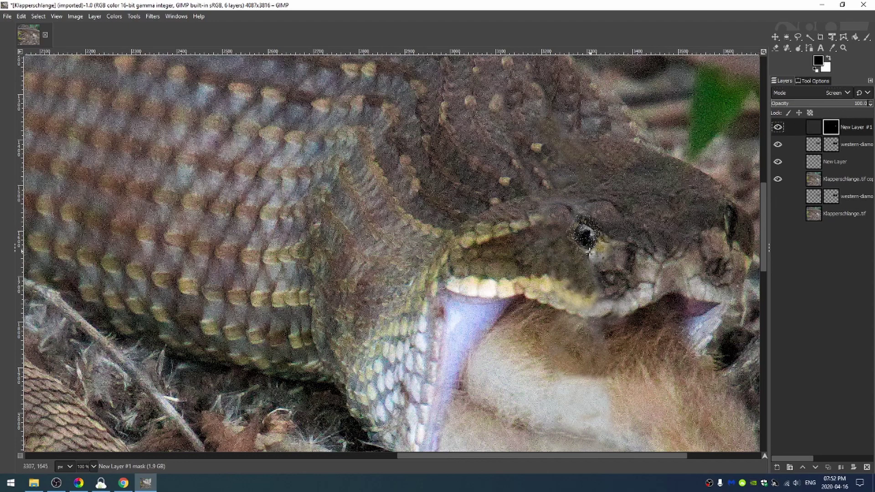
key("m")
left_click(811, 129)
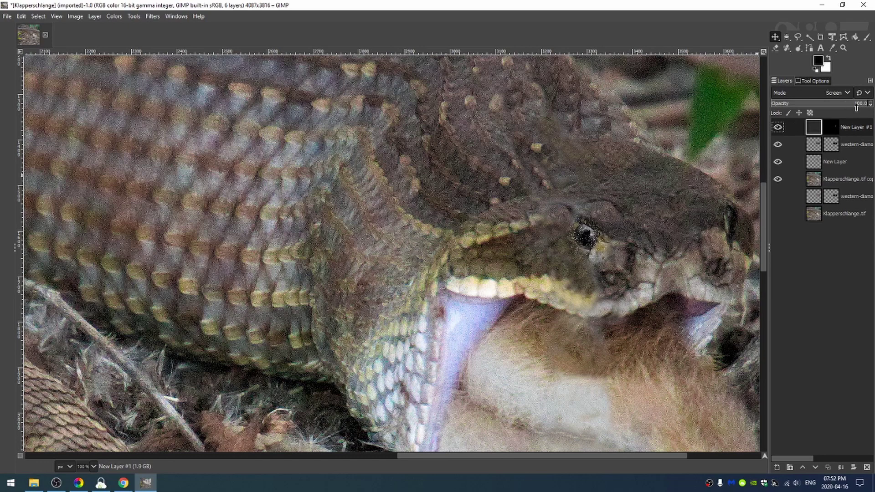
left_click_drag(856, 108, 825, 114)
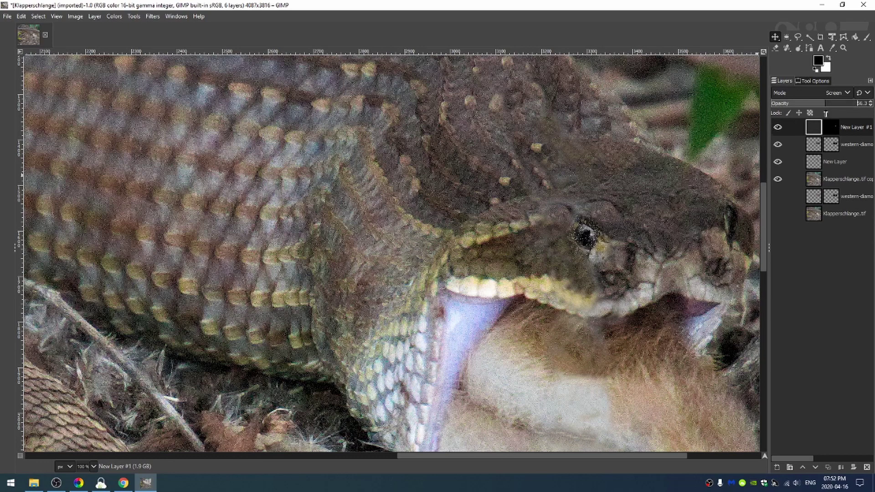
Step: Apply Pick noise with 50% randomization and a repeat of 1 to the visible western-diamondback eye layer
left_click(813, 145)
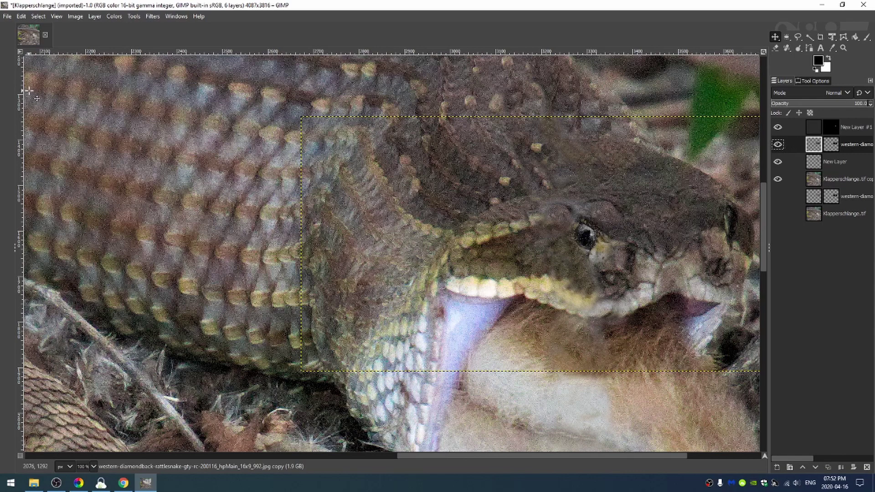
left_click(153, 16)
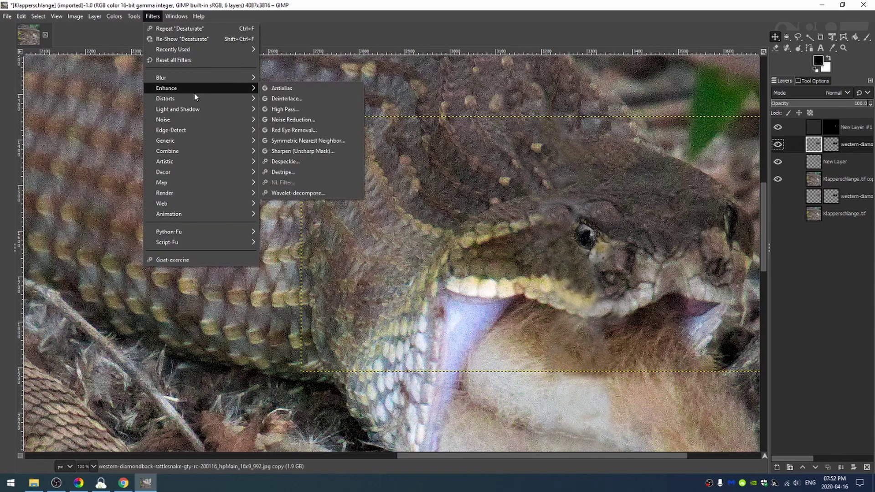
mouse_move(257, 119)
left_click(292, 151)
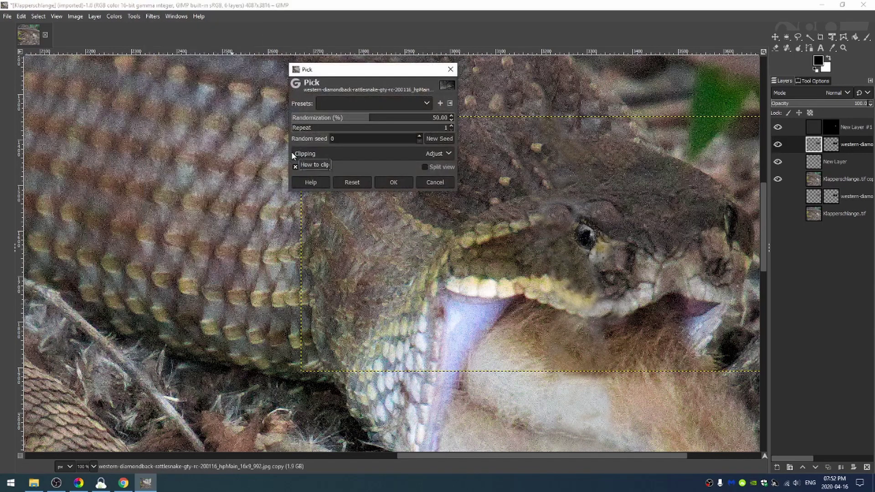
left_click(389, 180)
left_click(817, 127)
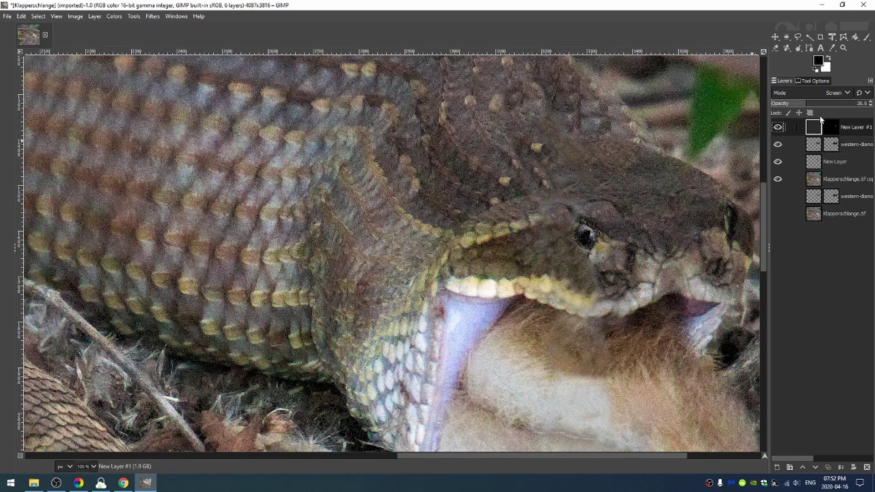
Step: Compare the whole retouched image with the original Klapperschlange.tif layer shown alone, leaving that bottom layer visible with the others
left_click(813, 213)
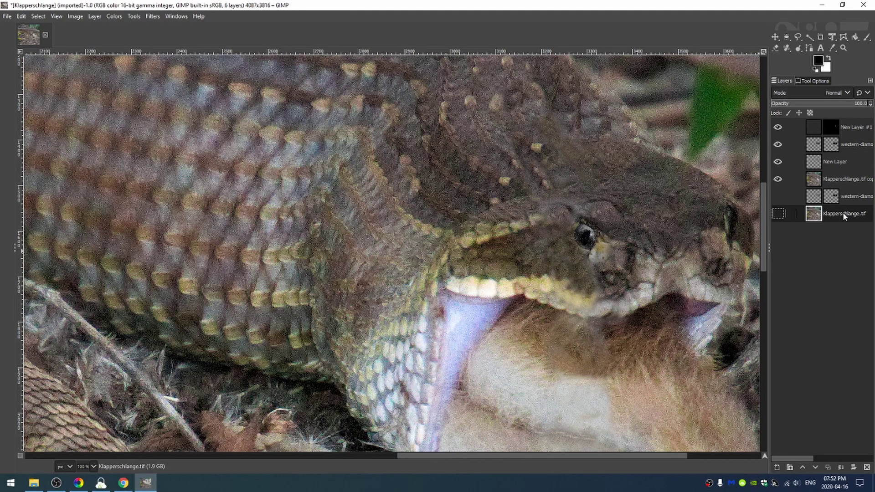
key("shift+ctrl+j")
left_click(778, 213, "shift")
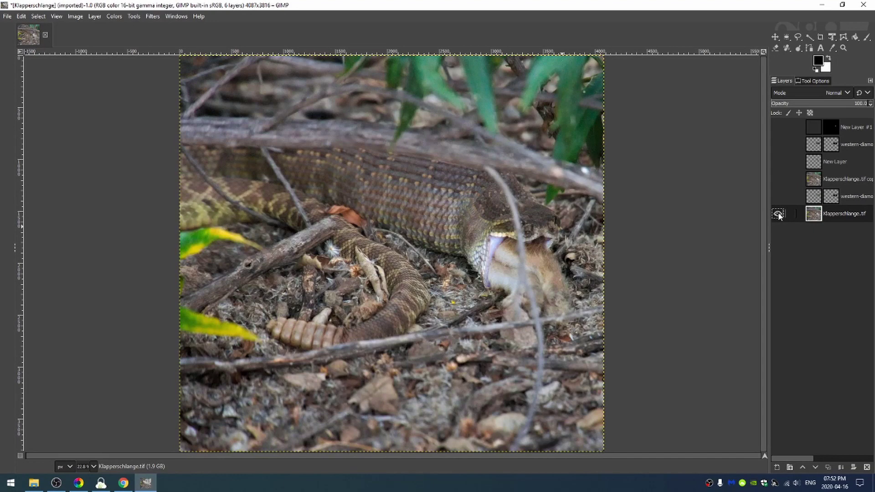
left_click(779, 214, "shift")
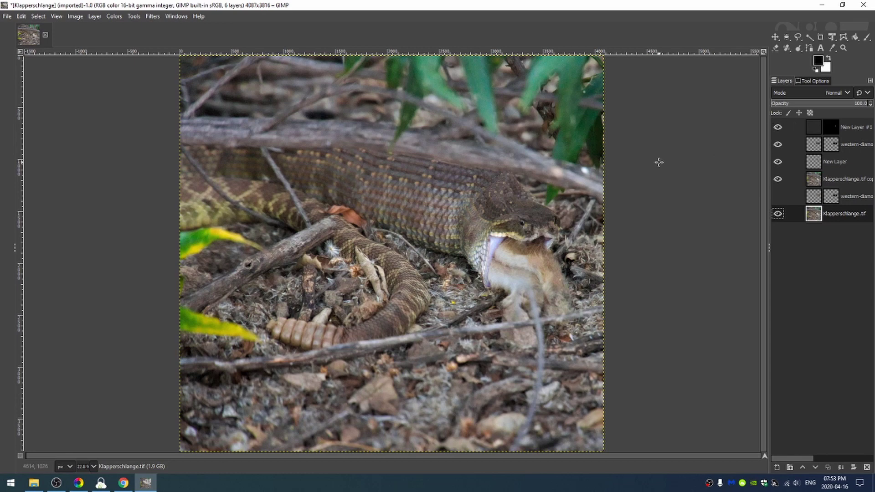
Step: Merge the visible layers, expanded as necessary, and export the image as Klapperschlange.tif without compression
key("ctrl+m")
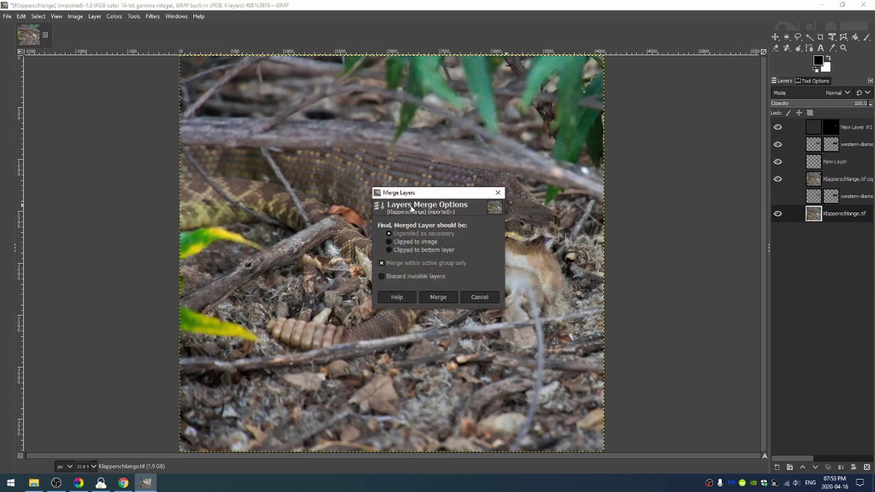
left_click(441, 299)
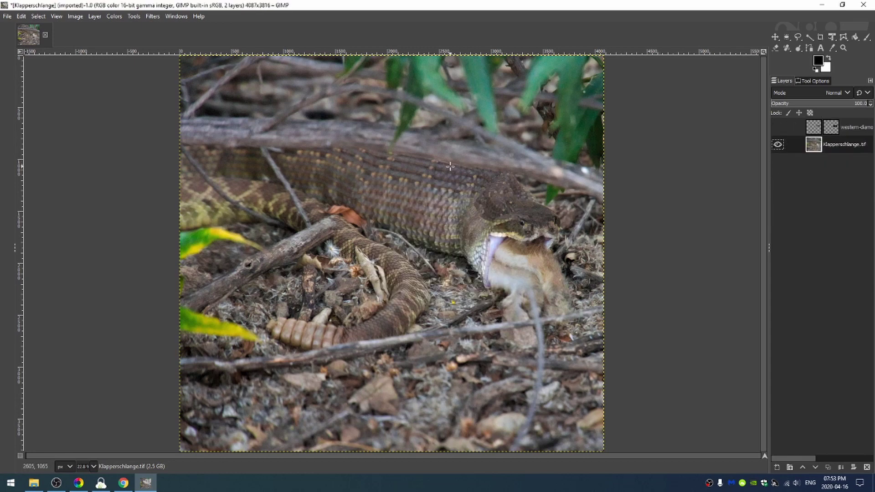
key("shift+ctrl+e")
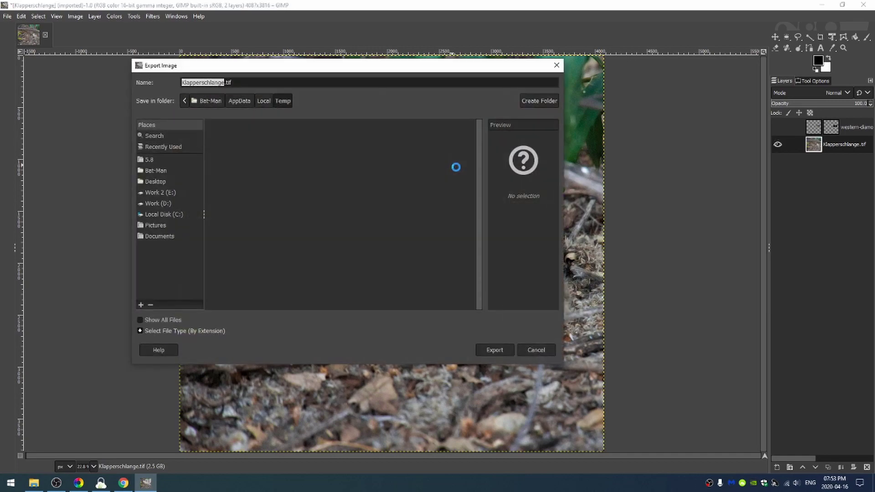
left_click(494, 350)
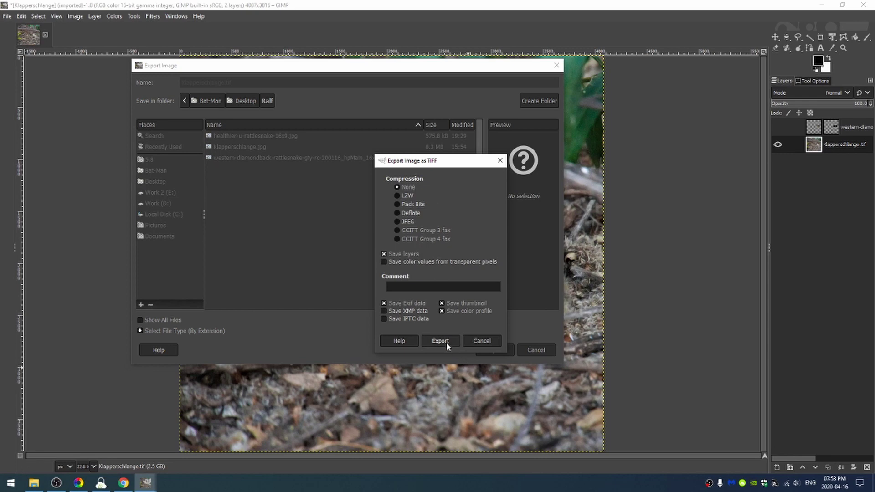
left_click(443, 342)
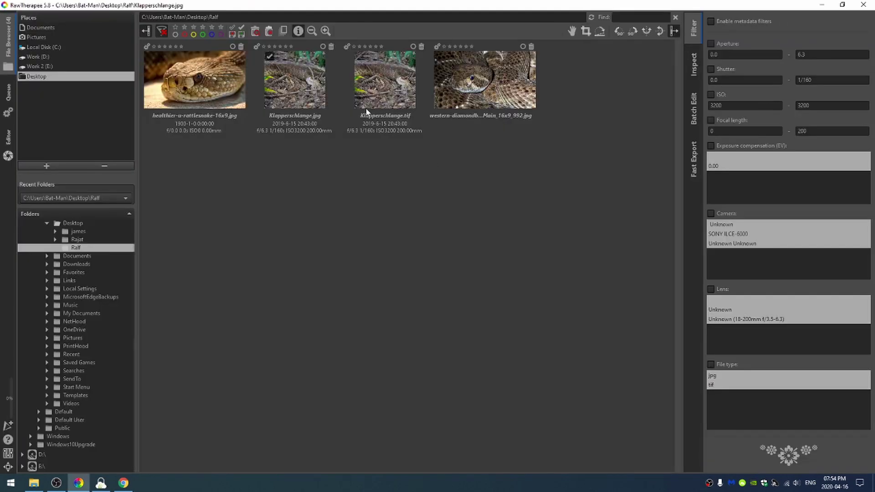
Step: Switch to RawTherapee and open Klapperschlange.tif in the editor, hiding the filmstrip and the histogram and history area
double_click(382, 86)
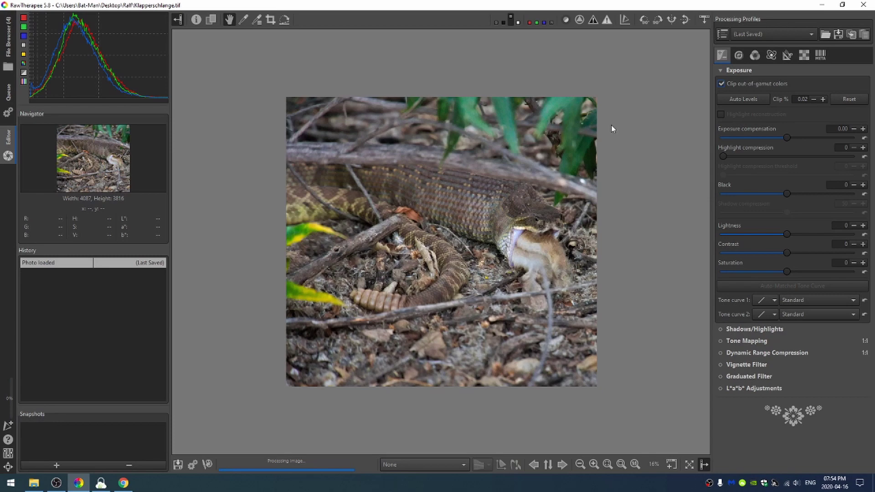
left_click(177, 19)
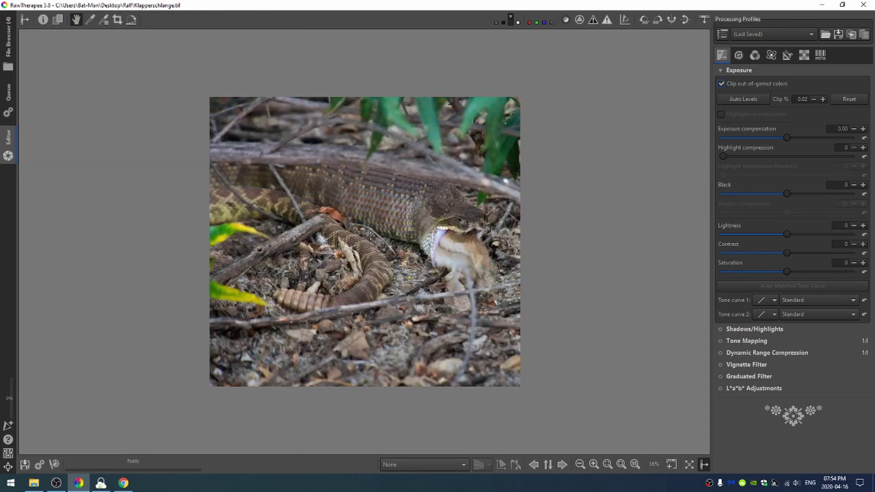
scroll(540, 281, "up", 1)
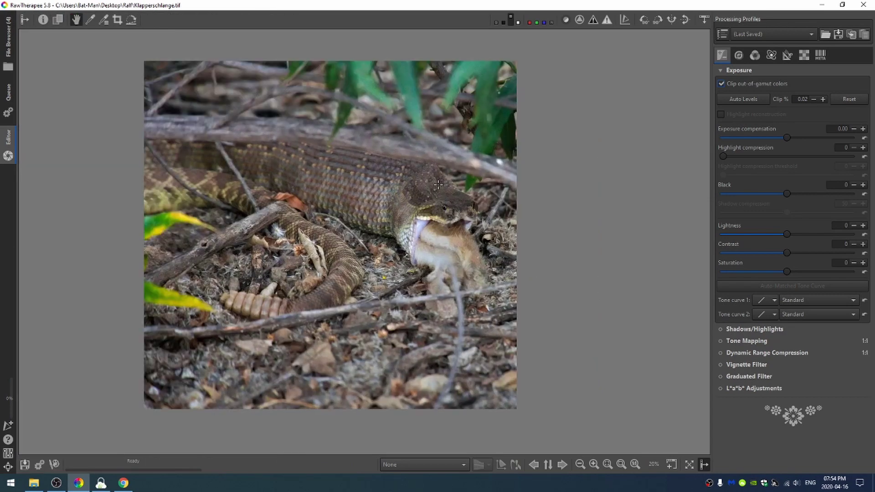
left_click_drag(384, 267, 436, 272)
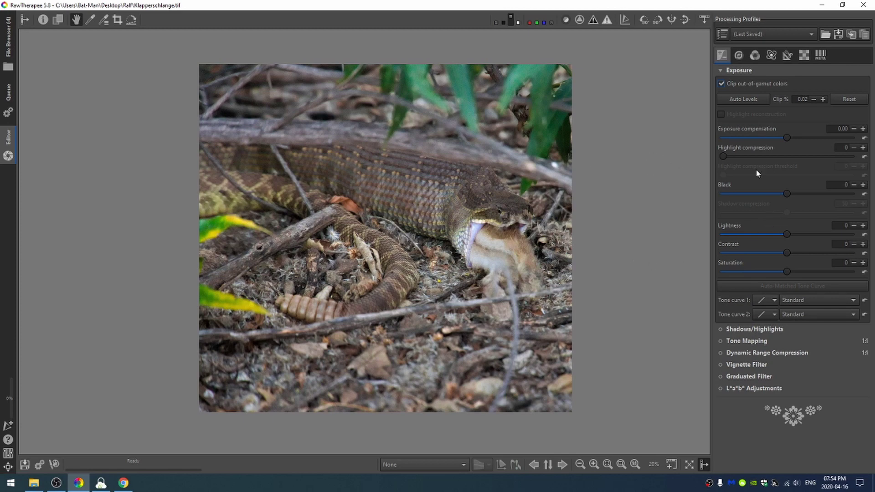
Step: Set Black to 1061, exposure compensation to 0.15 and saturation to 24, and collapse the Exposure section
left_click_drag(787, 194, 796, 193)
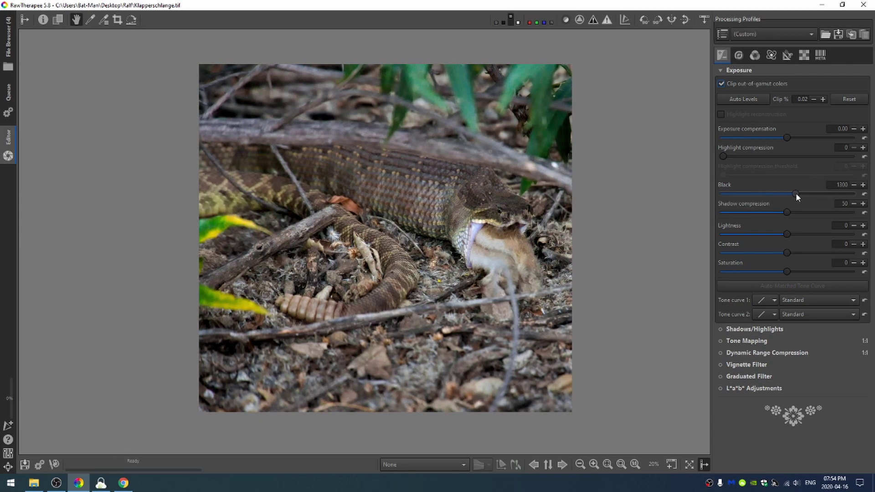
left_click_drag(787, 137, 789, 137)
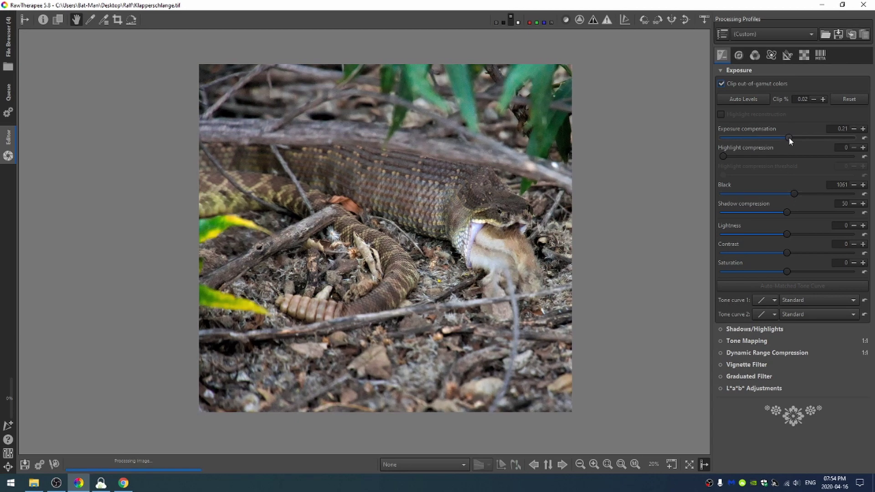
left_click_drag(787, 276, 801, 272)
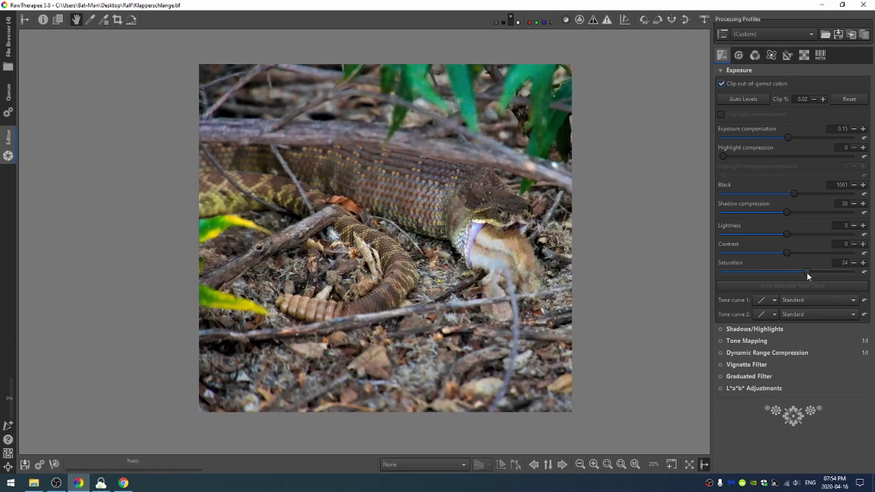
left_click(746, 73)
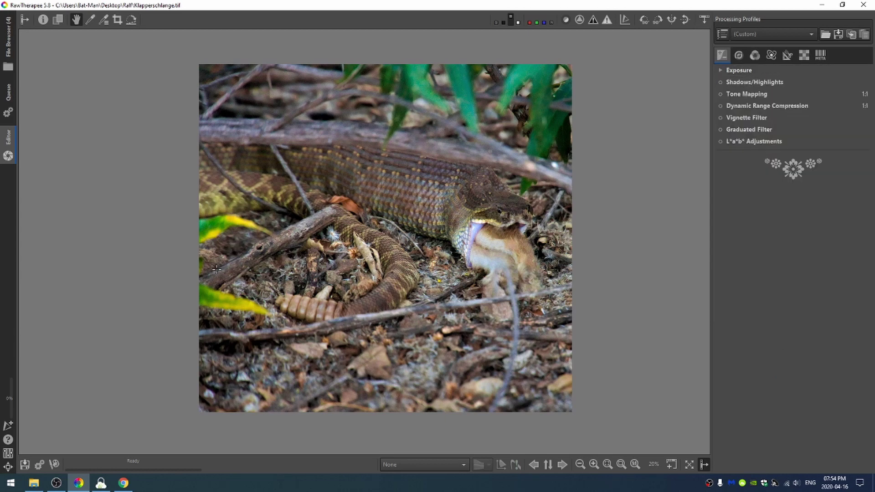
Step: Enable Local Contrast, Soft Light and Vibrance, and collapse the HSV Equalizer and Soft Light settings
left_click(738, 56)
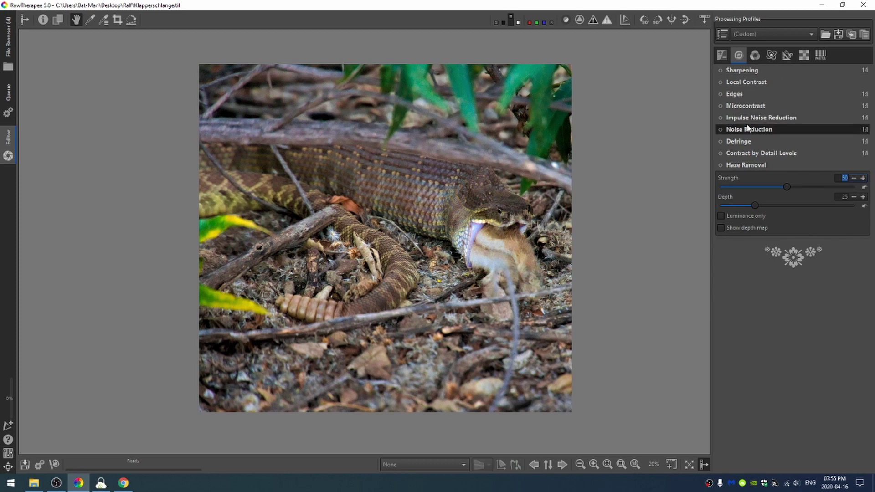
left_click(721, 83)
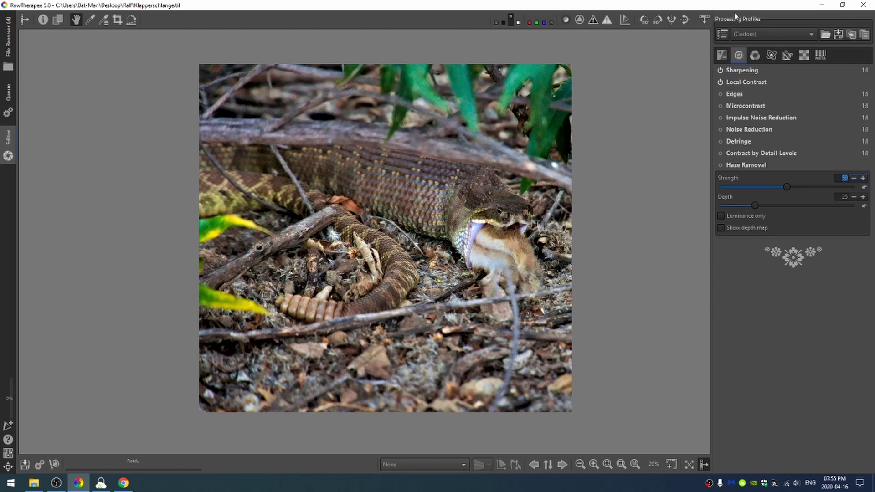
left_click(754, 55)
left_click(746, 94)
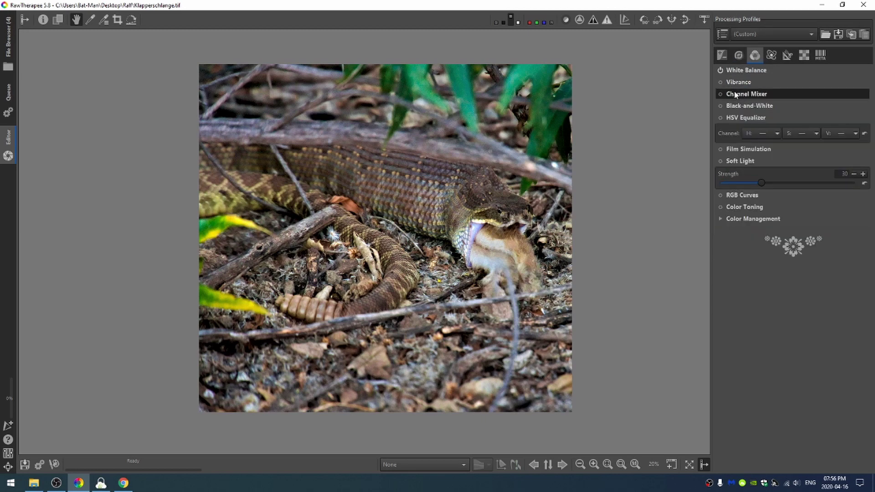
left_click(745, 117)
left_click(739, 141)
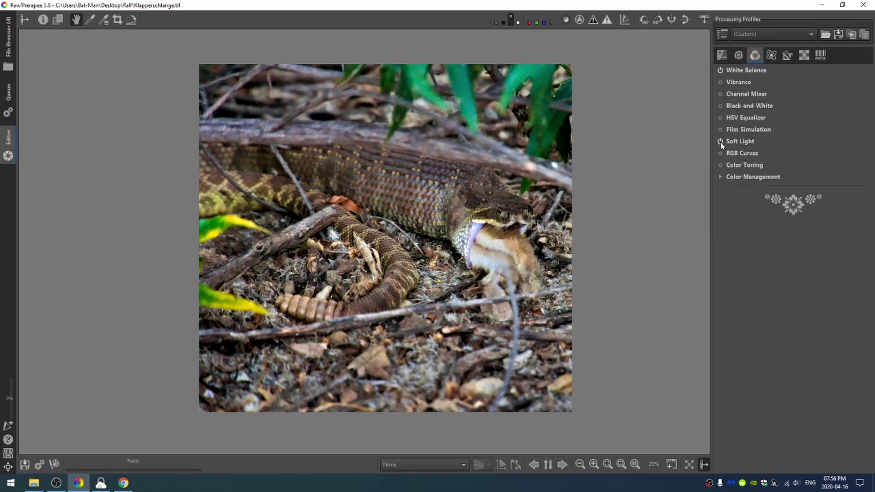
left_click(721, 142)
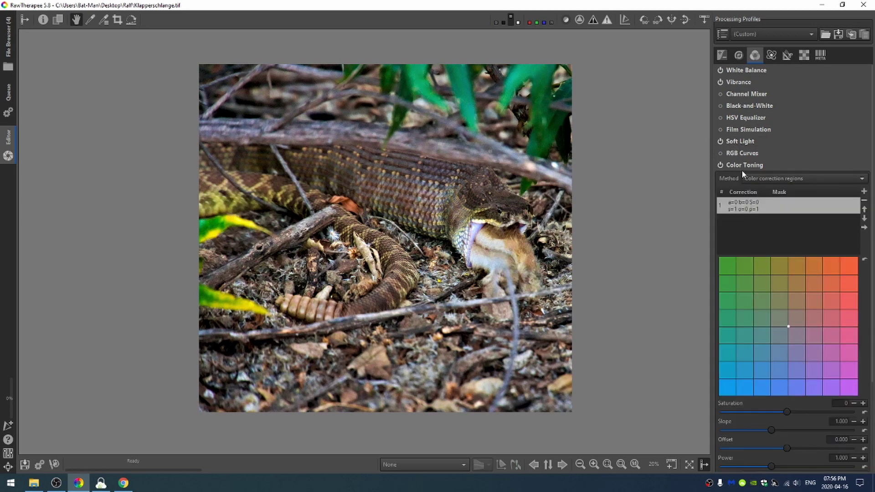
Step: Warm the image with the color correction regions of Color Toning, setting the correction to a=0.37 and b=0.219
left_click_drag(790, 327, 813, 308)
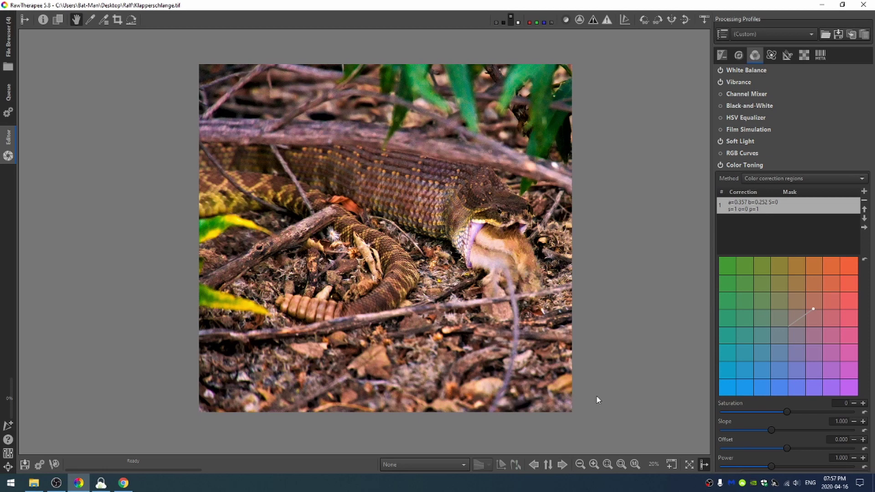
scroll(777, 390, "down", 2)
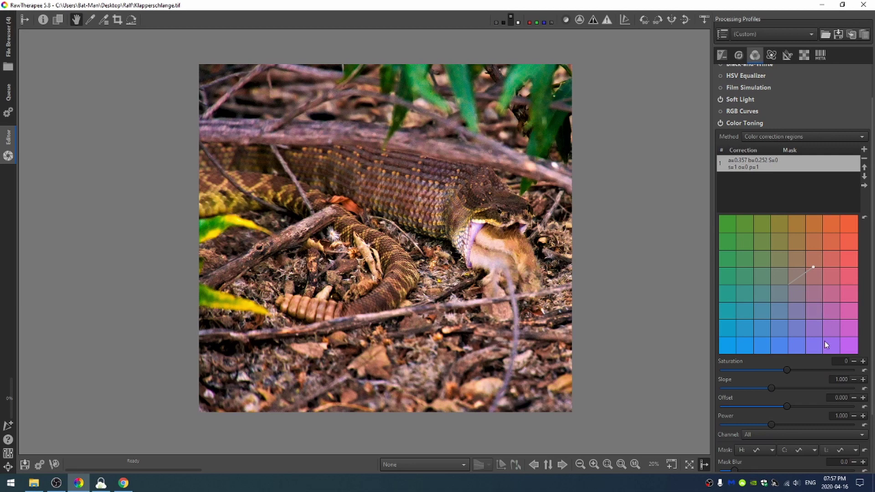
scroll(825, 340, "down", 2)
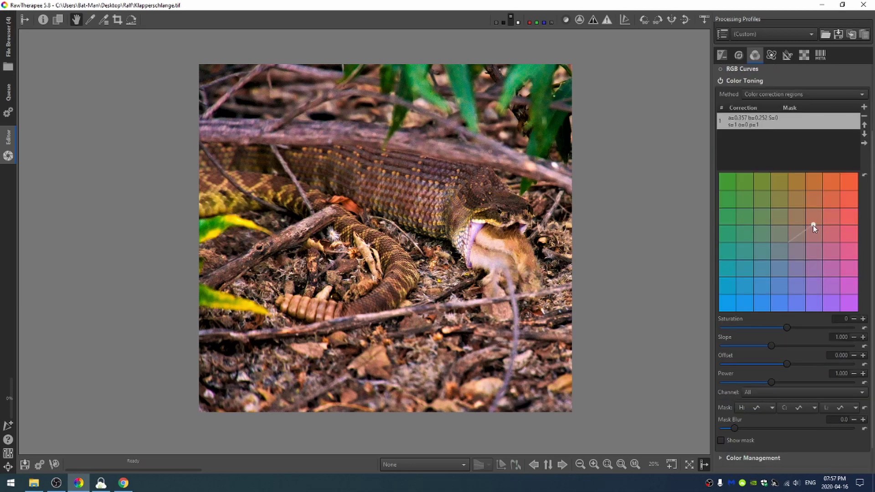
left_click_drag(823, 216, 814, 233)
mouse_move(786, 327)
left_mouse_down()
mouse_move(753, 334)
mouse_move(784, 333)
left_mouse_up()
left_click(863, 328)
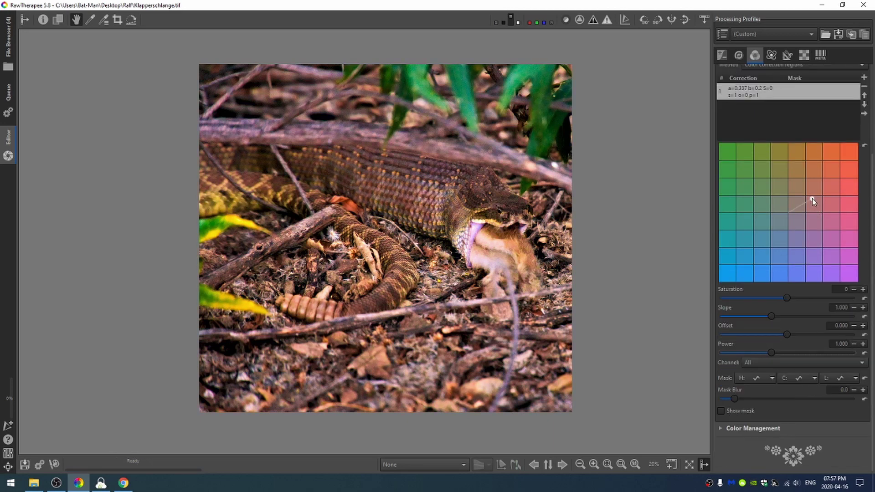
left_click_drag(812, 198, 814, 197)
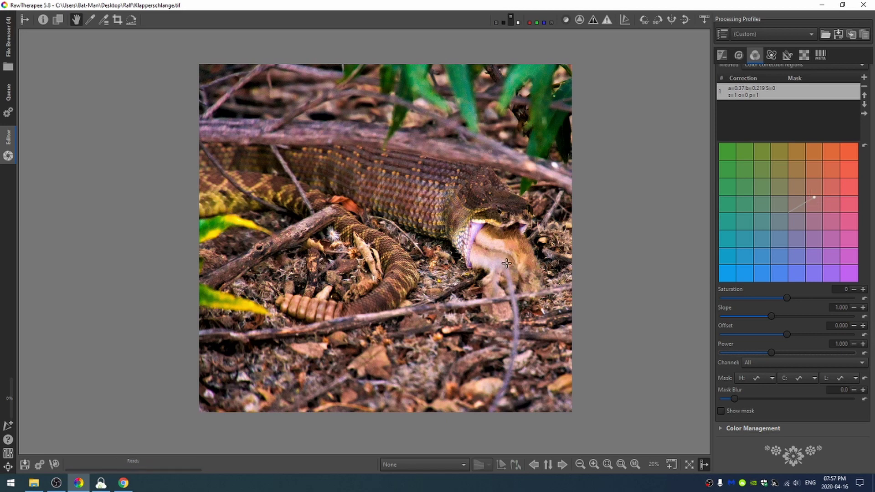
Step: Enable Noise Reduction with the snake's head shown at 100%, setting its Luminance to 40.45, and collapse Haze Removal
key("alt+d")
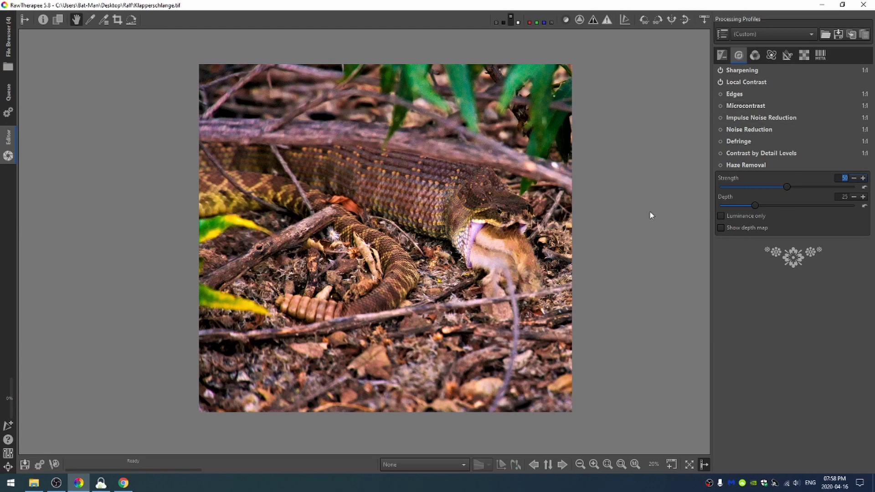
left_click(635, 465)
left_click_drag(609, 203, 518, 226)
left_click(741, 165)
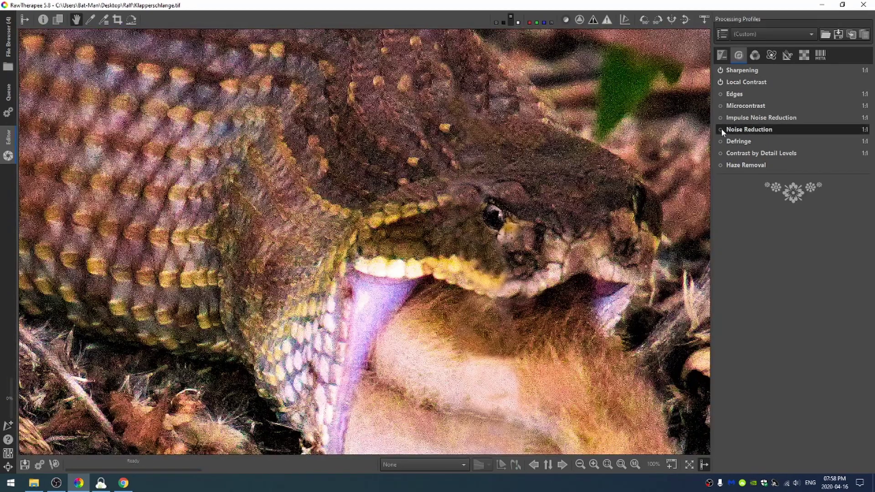
left_click(721, 129)
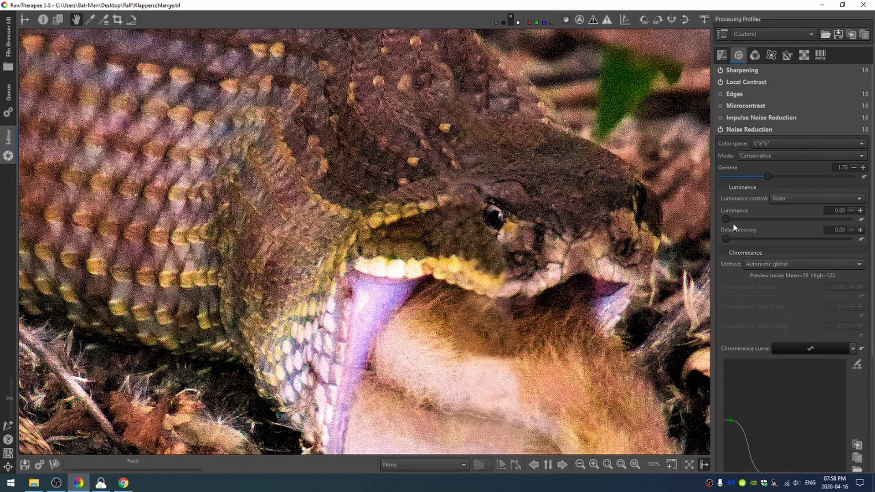
left_click_drag(727, 218, 779, 228)
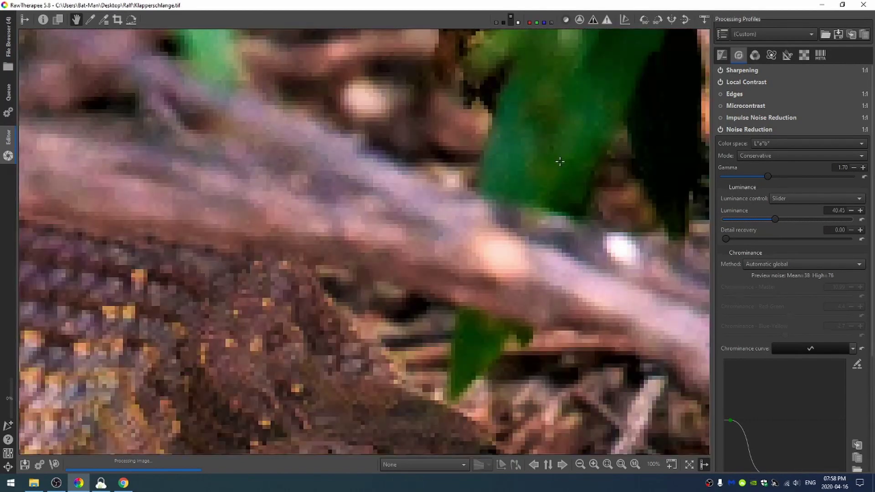
Step: Switch Noise Reduction to Aggressive mode and set its Luminance to 56.18 and Gamma to 1.77
left_click(774, 158)
left_click(769, 164)
left_click_drag(775, 219, 795, 219)
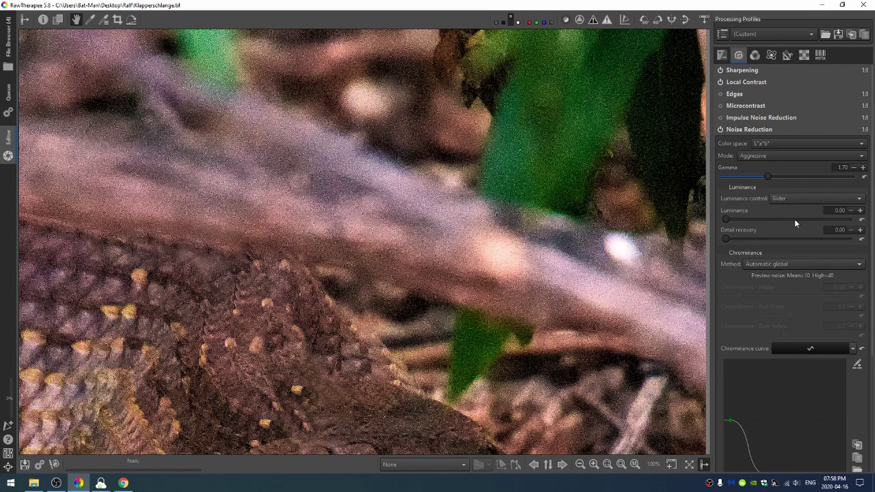
left_click(790, 177)
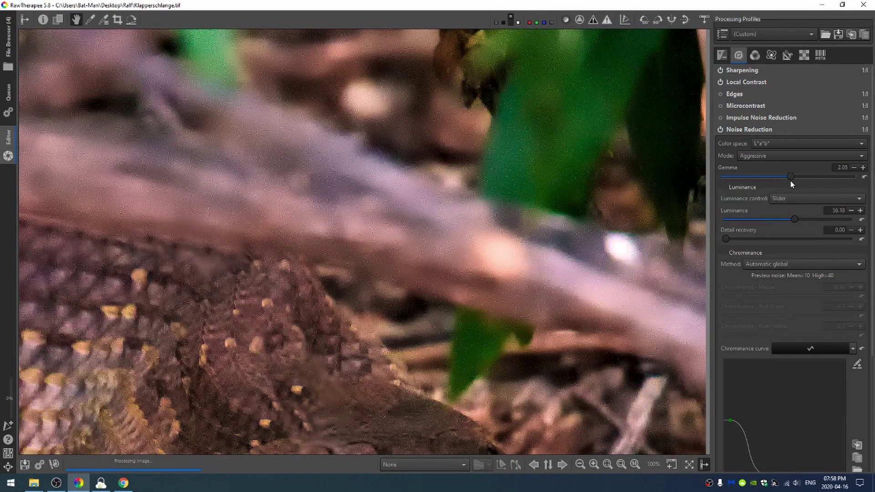
left_click_drag(786, 177, 770, 176)
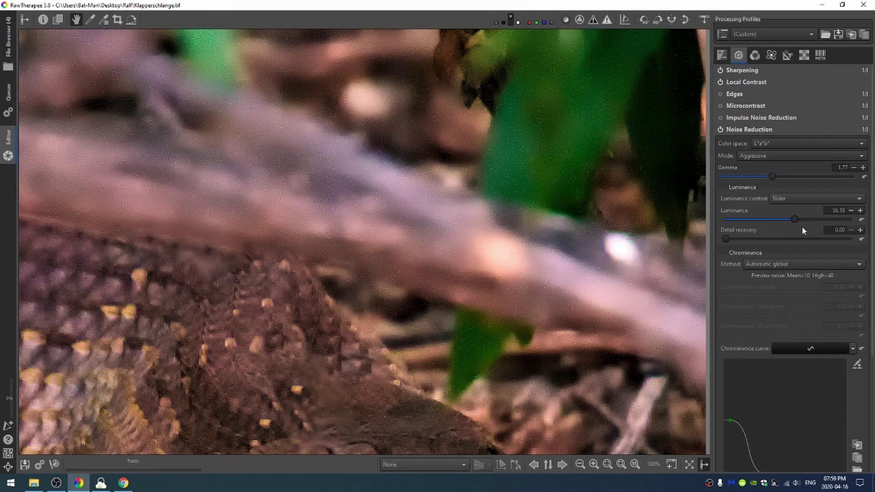
Step: Set Noise Reduction's Luminance to 41.95 and Detail recovery to 16.48, and compare the snake's head with and without it
left_click_drag(795, 220, 778, 219)
left_click_drag(725, 239, 748, 238)
left_click(721, 130)
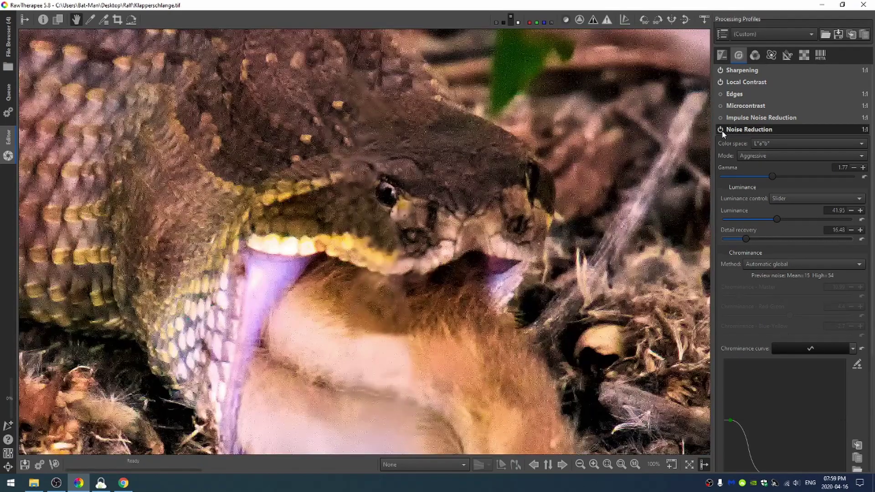
Step: Enable the luminance-only 3×3 soft Median Filter in Noise Reduction and set it to 2 iterations
scroll(730, 362, "down", 5)
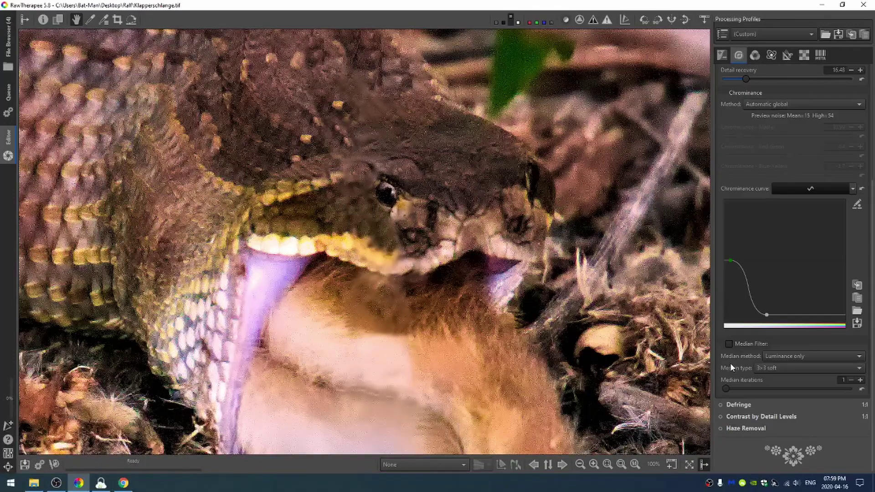
scroll(729, 365, "up", 3)
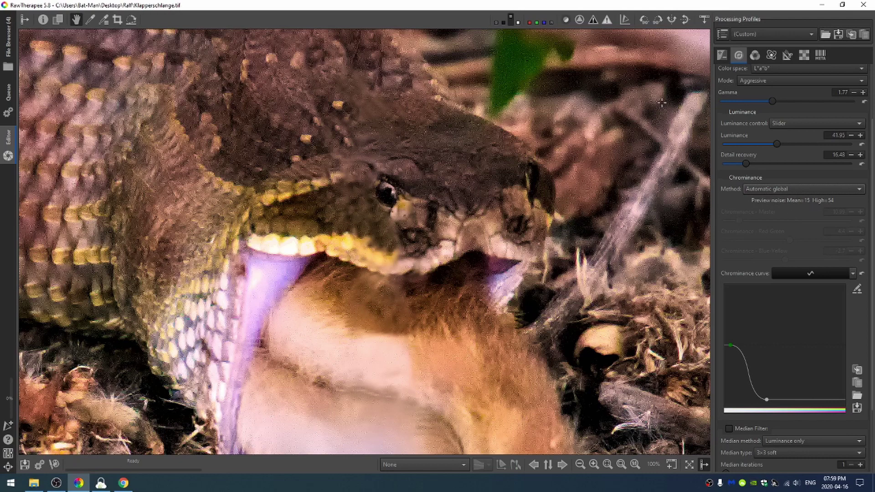
scroll(783, 248, "down", 3)
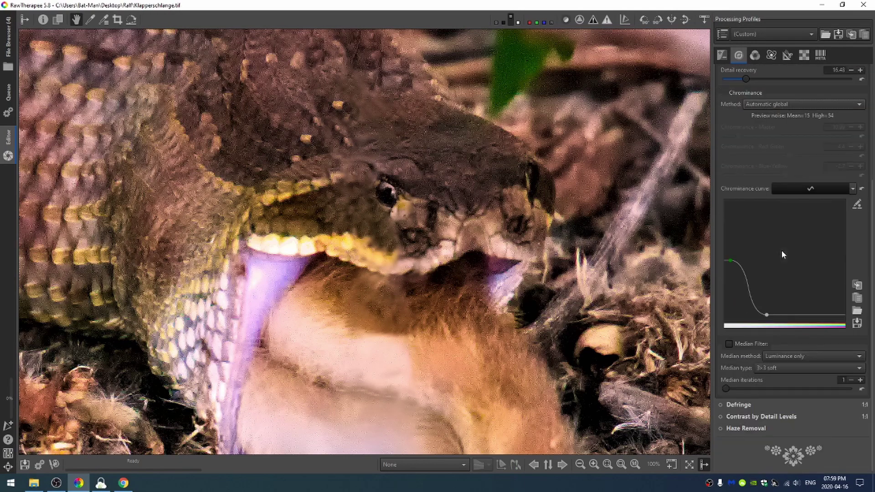
left_click(729, 344)
left_click_drag(727, 390, 748, 390)
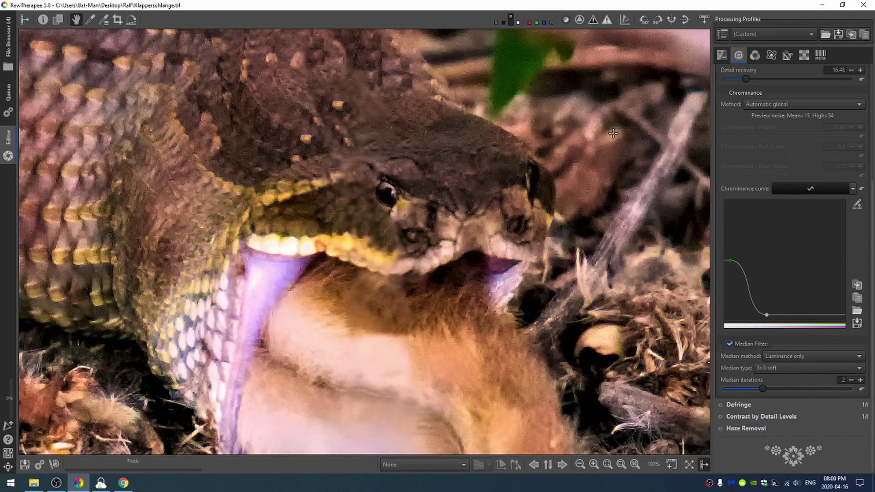
Step: Compare the head with Noise Reduction on and off, and reduce Luminance to 17.23, Detail recovery to 8.24 and median iterations to 1
left_click_drag(613, 132, 619, 158)
scroll(721, 132, "up", 6)
left_click(721, 129)
left_click_drag(777, 219, 748, 225)
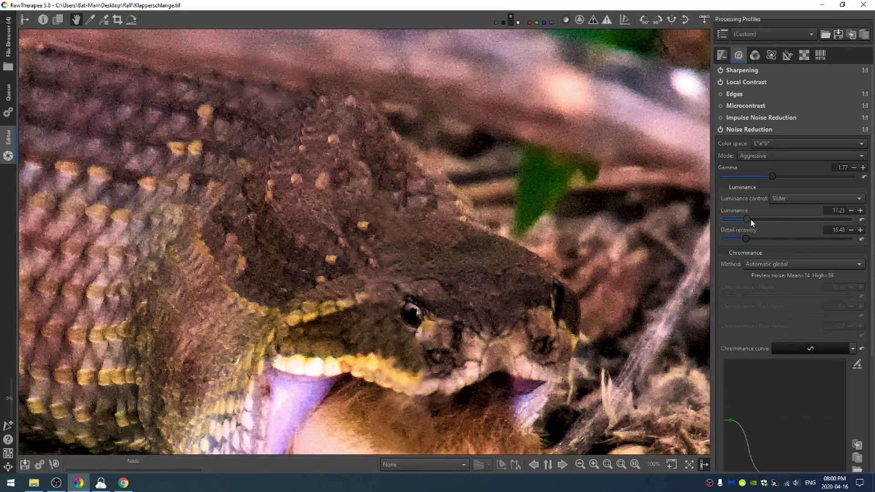
scroll(738, 220, "down", 3)
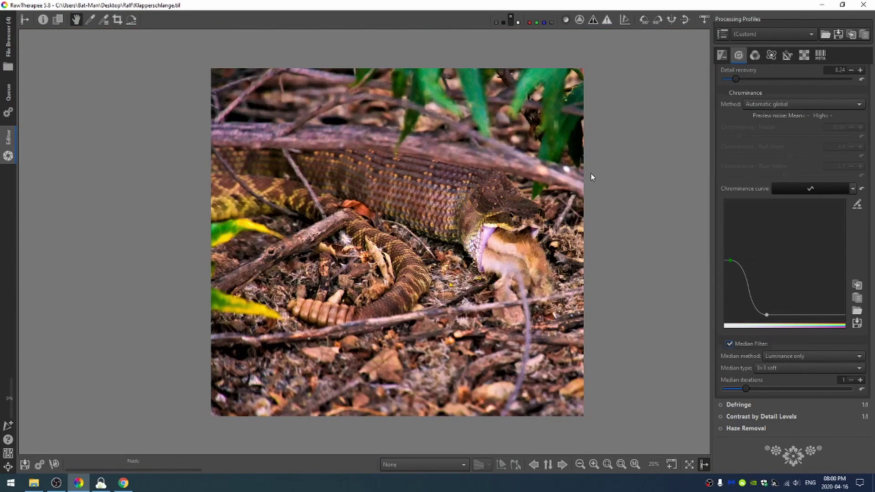